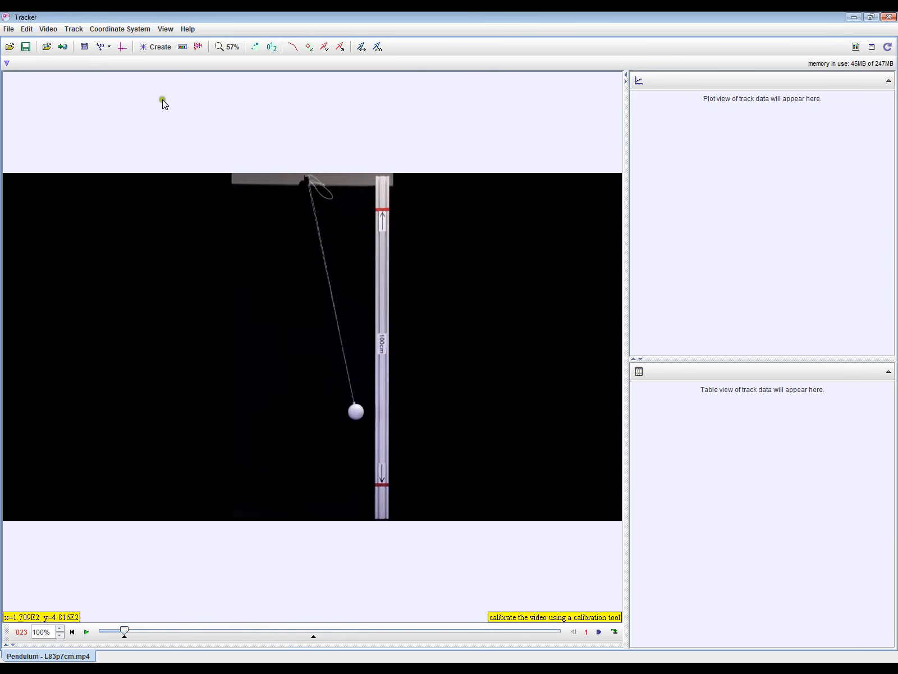
# Place the coordinate axes origin at the pendulum's pivot point and hide the axes.
pyautogui.click(121, 47)
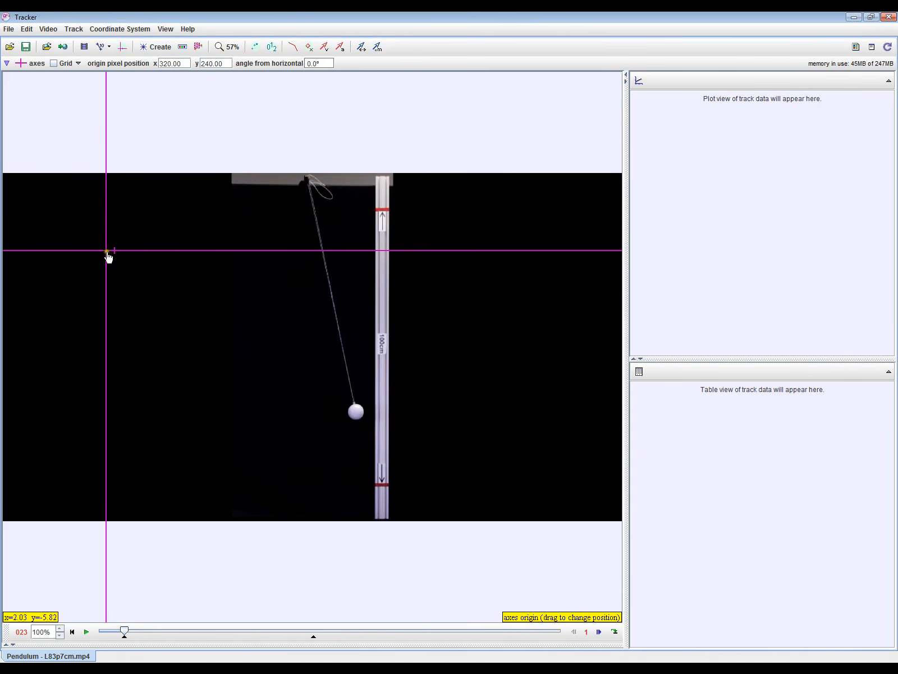
pyautogui.moveTo(108, 257); pyautogui.dragTo(312, 182)
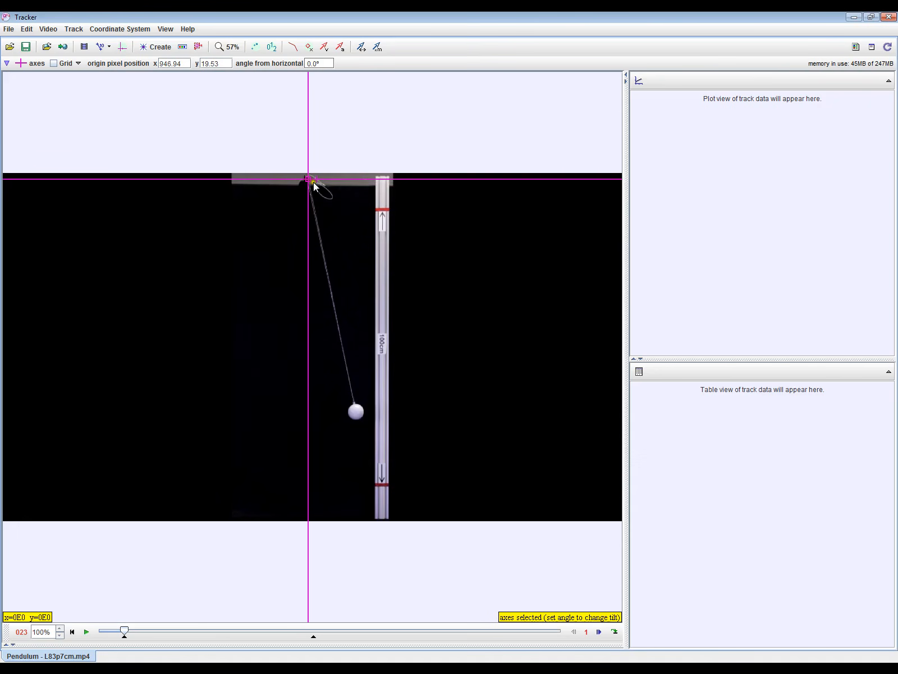
pyautogui.click(122, 47)
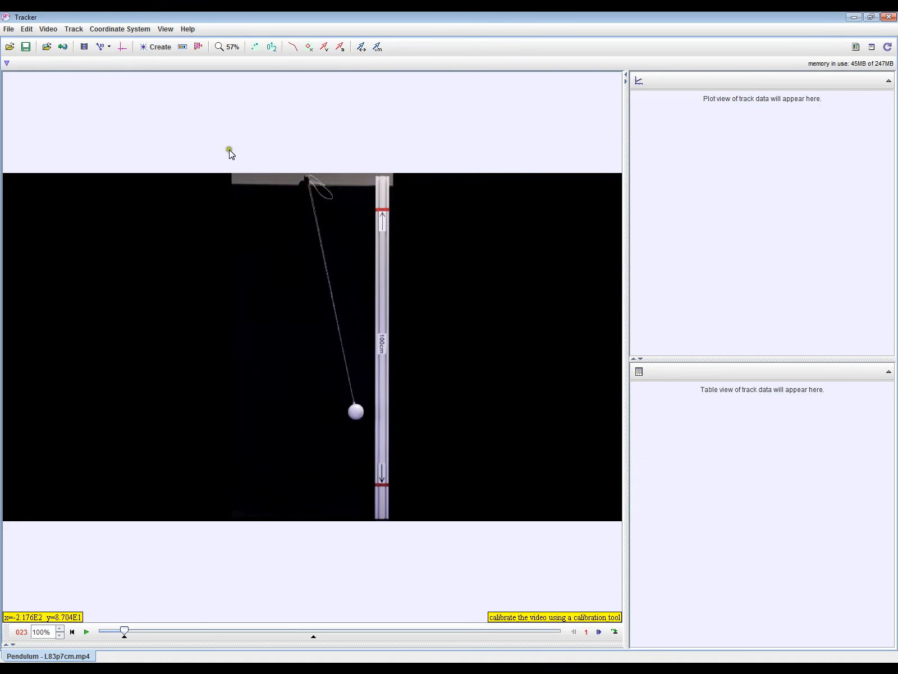
# Add a calibration stick spanning the two red marks on the vertical ruler.
pyautogui.click(107, 48)
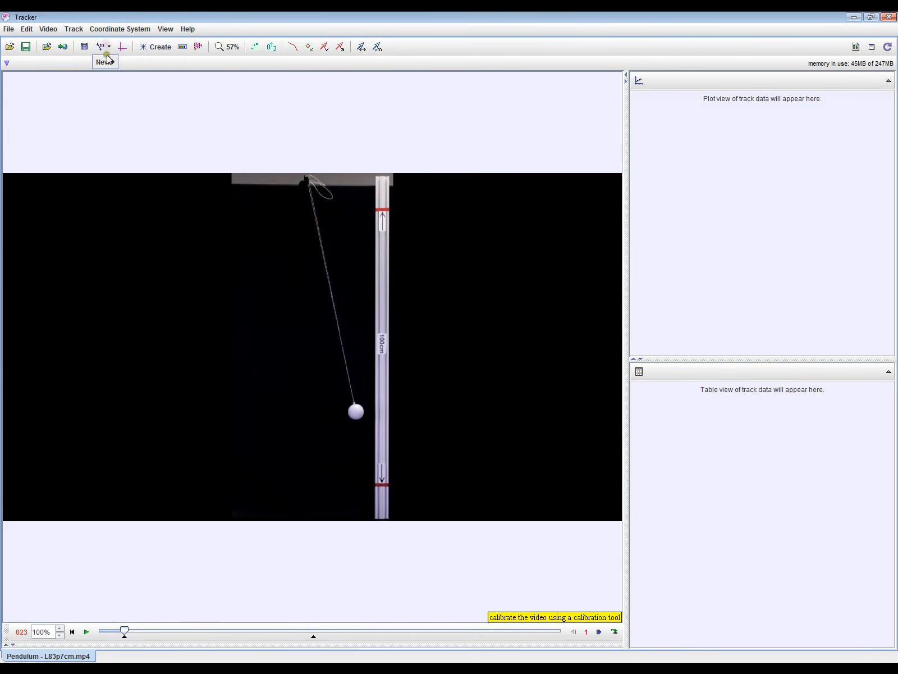
pyautogui.moveTo(109, 67)
pyautogui.click(147, 62)
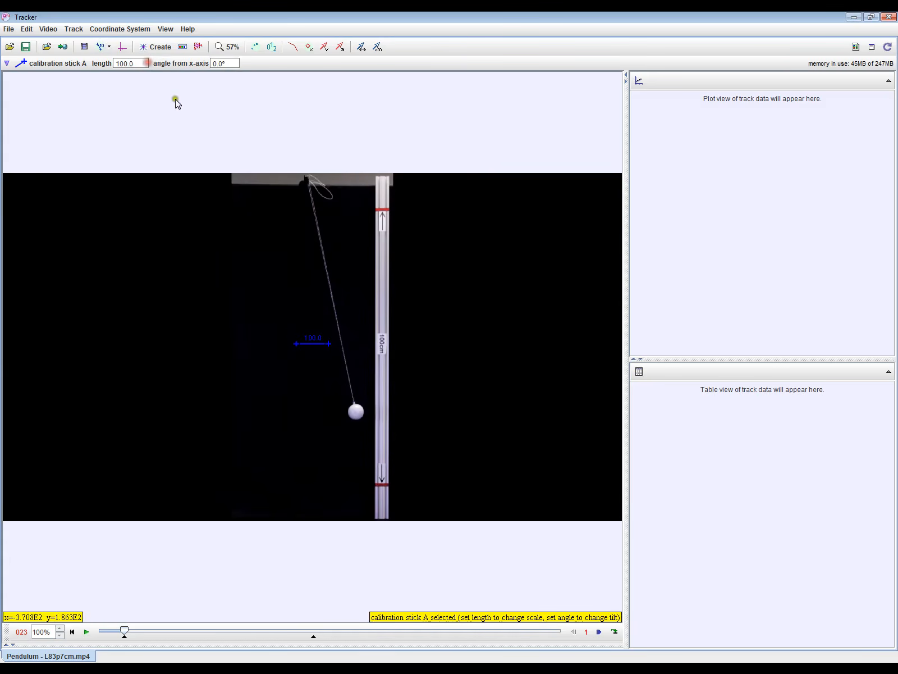
pyautogui.moveTo(296, 345); pyautogui.dragTo(383, 216)
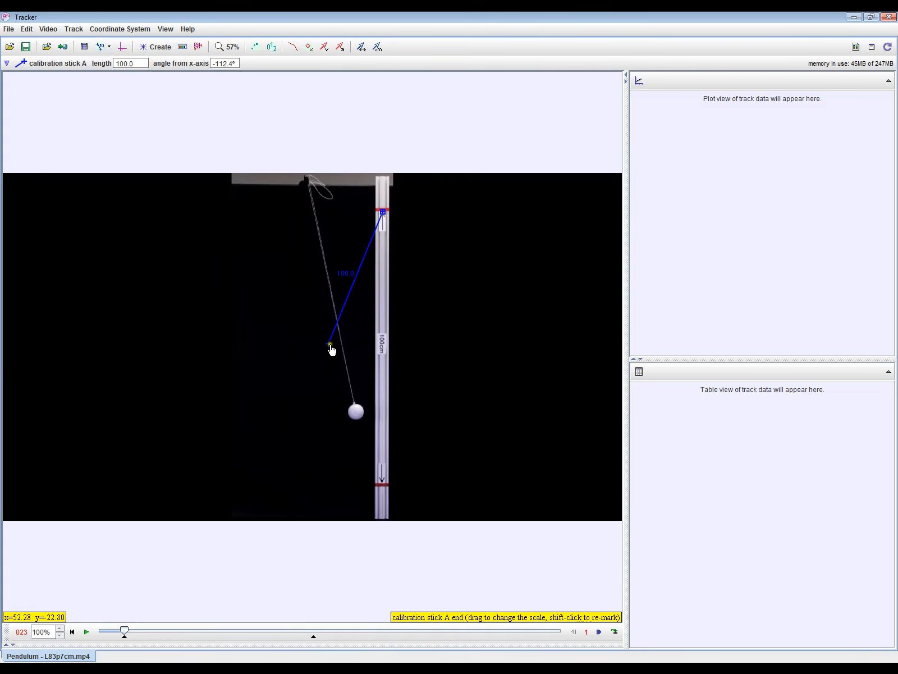
pyautogui.moveTo(330, 345); pyautogui.dragTo(382, 485)
# Set the calibration stick's length to 1 so the scale is in metres.
pyautogui.click(371, 346)
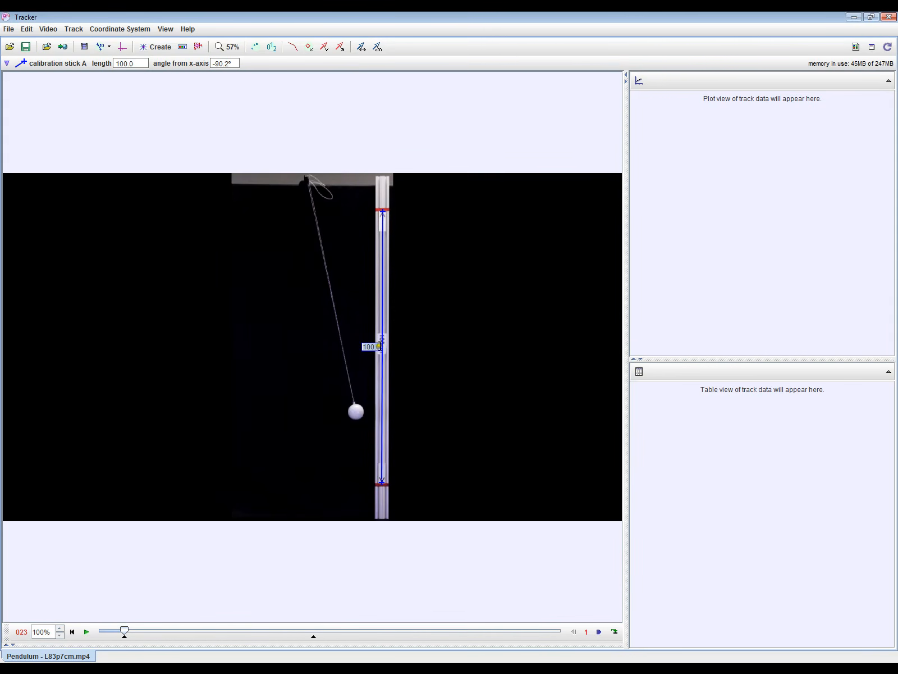
pyautogui.moveTo(380, 346); pyautogui.dragTo(363, 347)
pyautogui.write('1')
pyautogui.press('Return')
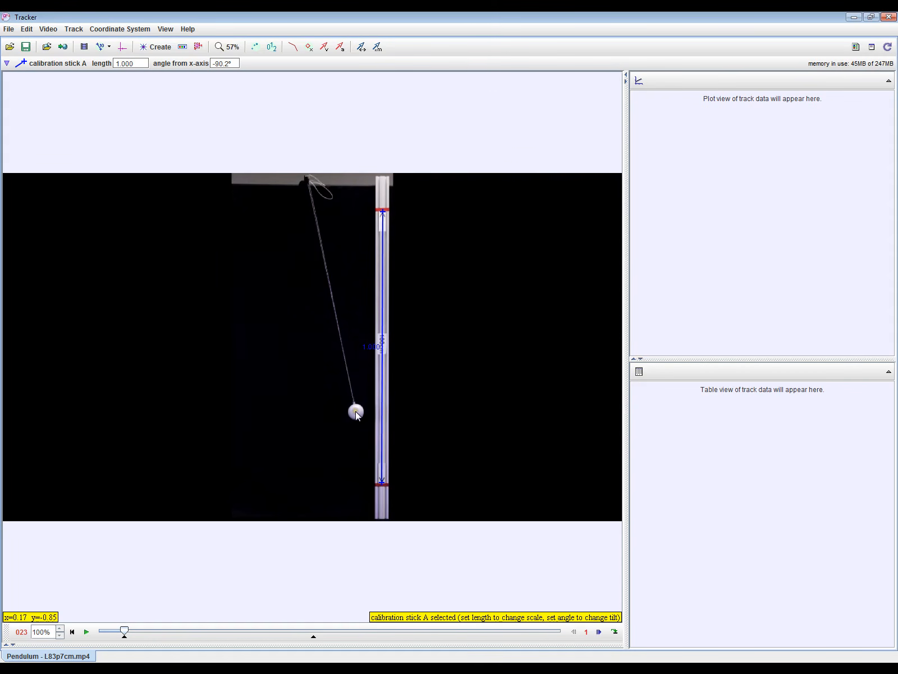
# Measure the pendulum from its pivot to the ball's centre with a tape measure, and delete the tape.
pyautogui.rightClick(300, 296)
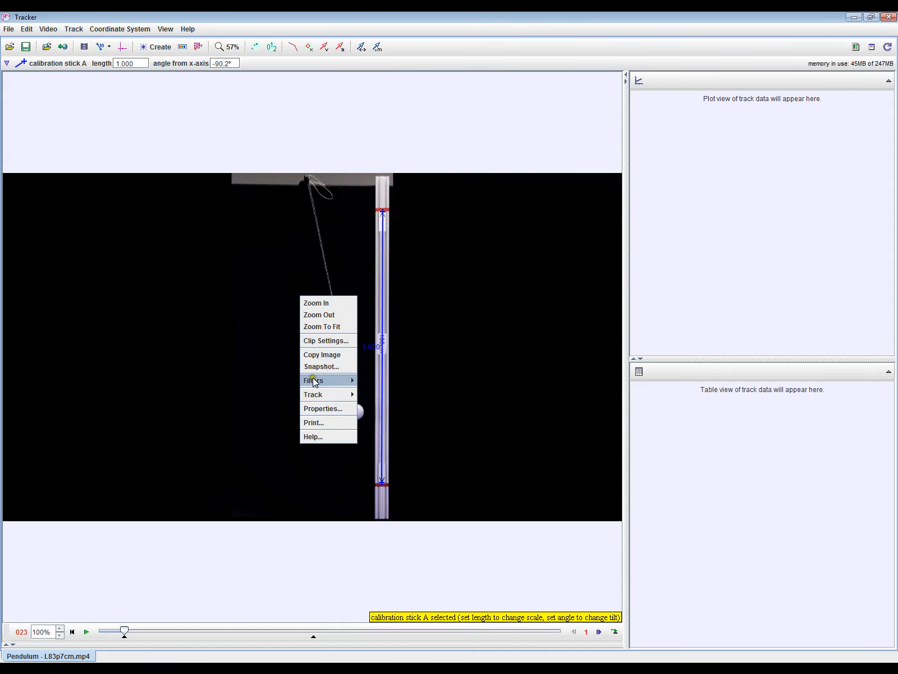
pyautogui.moveTo(322, 395)
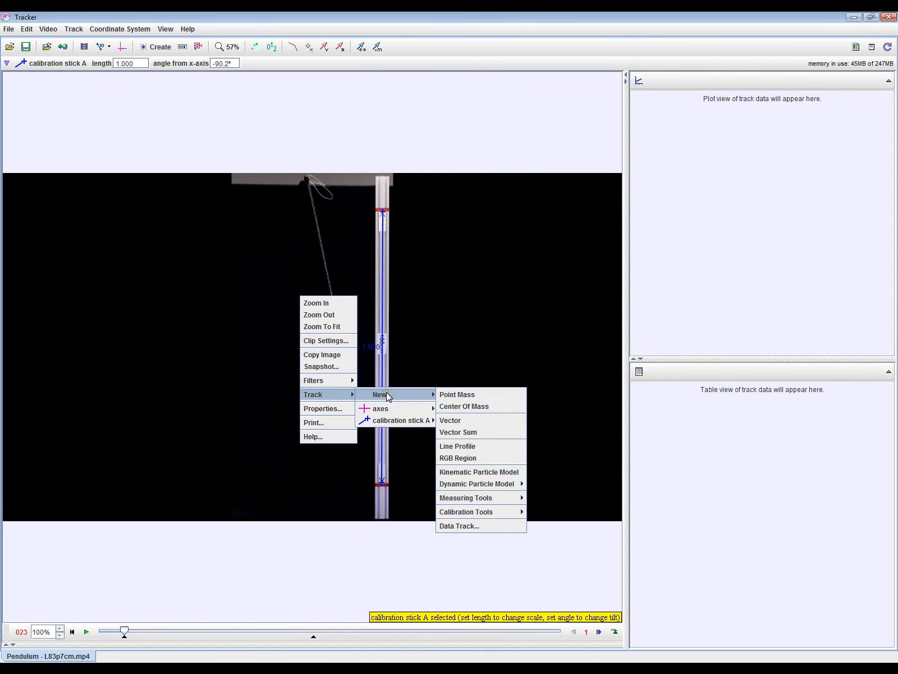
pyautogui.rightClick(275, 280)
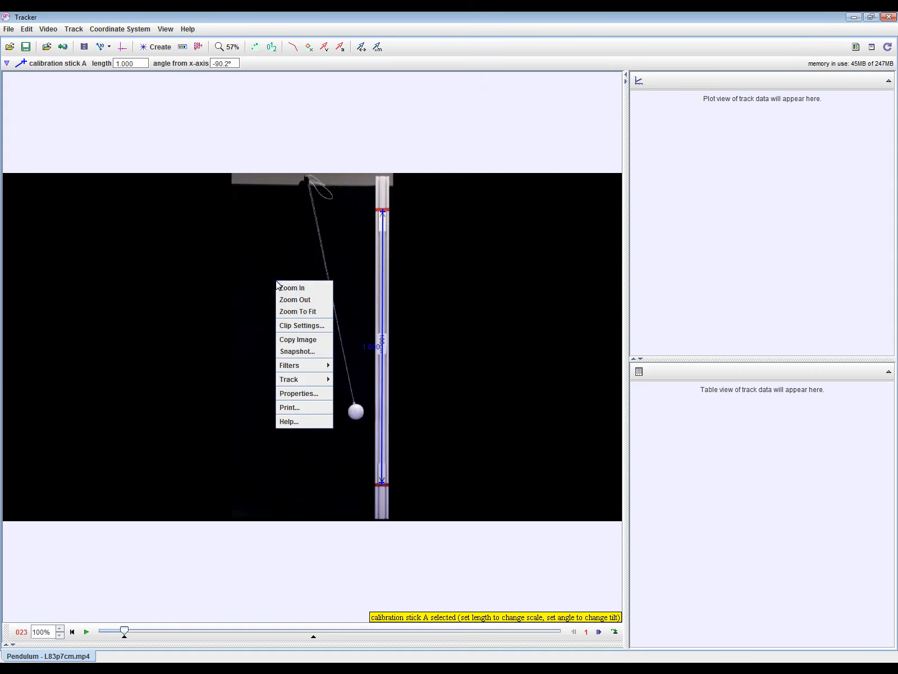
pyautogui.moveTo(291, 382)
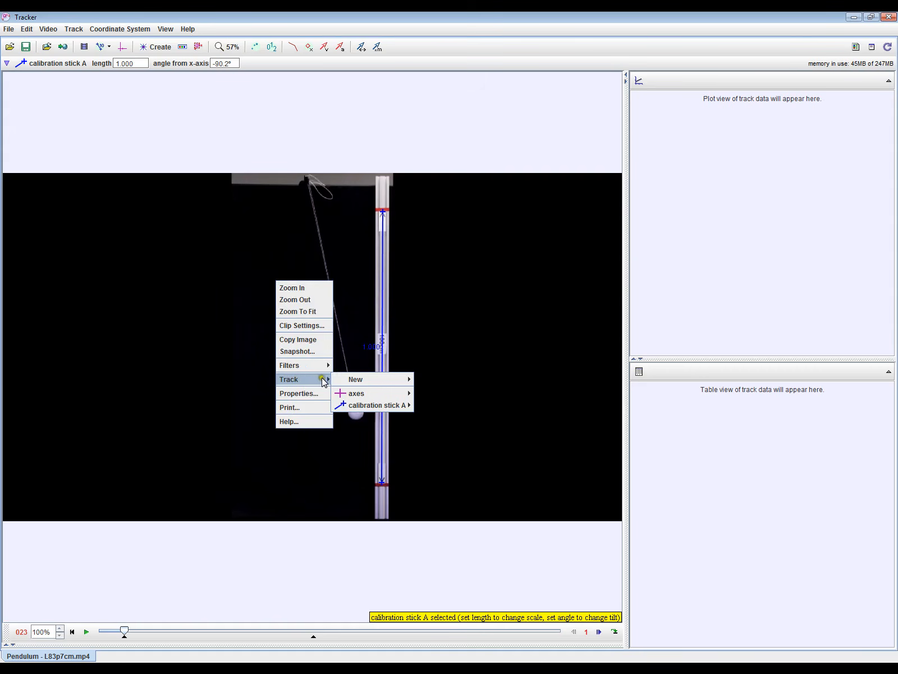
pyautogui.moveTo(363, 380)
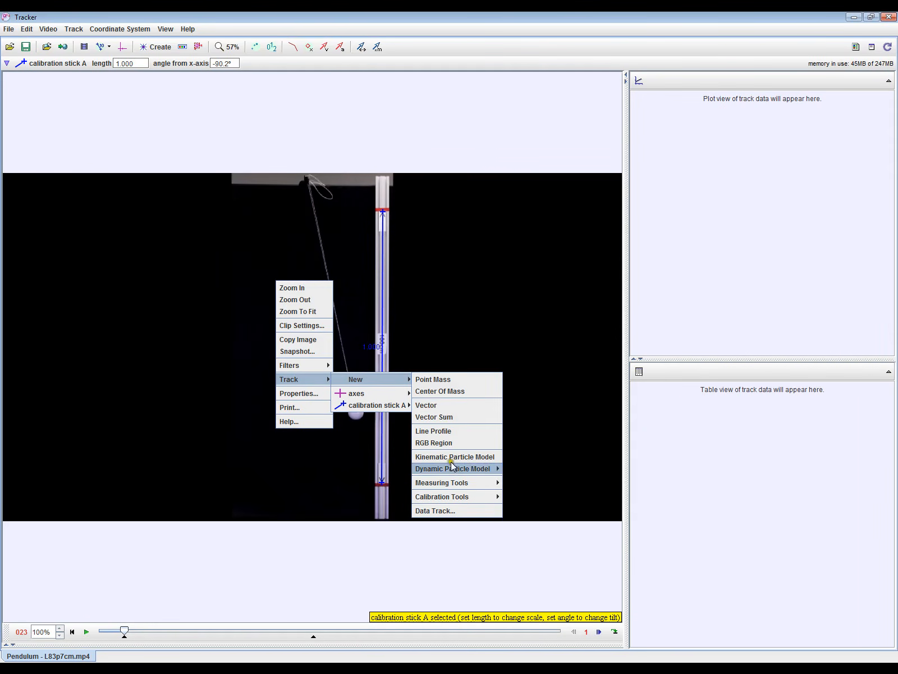
pyautogui.moveTo(456, 490)
pyautogui.click(521, 483)
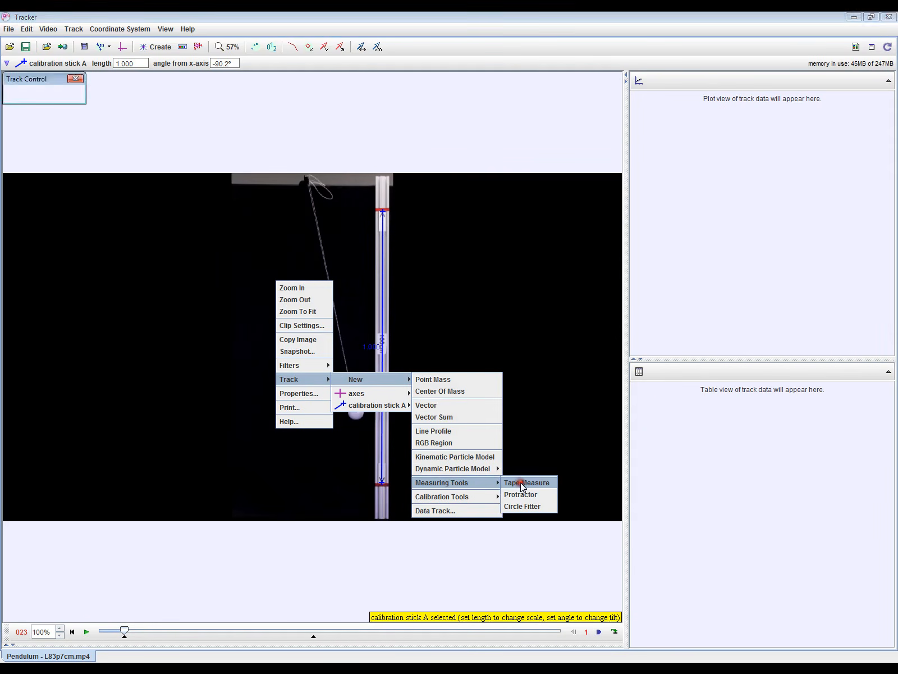
pyautogui.moveTo(300, 345); pyautogui.dragTo(311, 186)
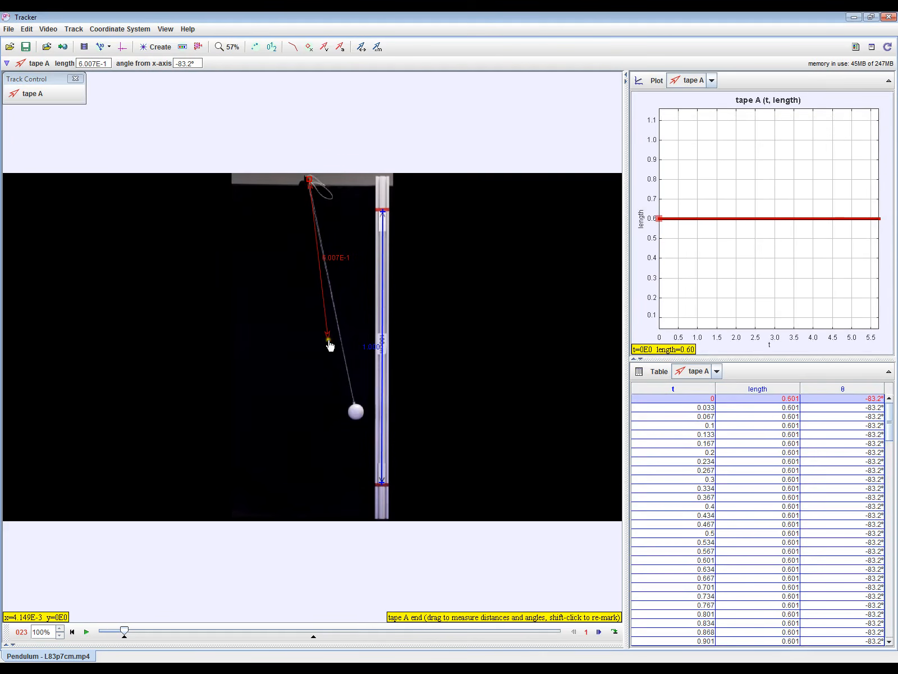
pyautogui.moveTo(330, 345); pyautogui.dragTo(356, 412)
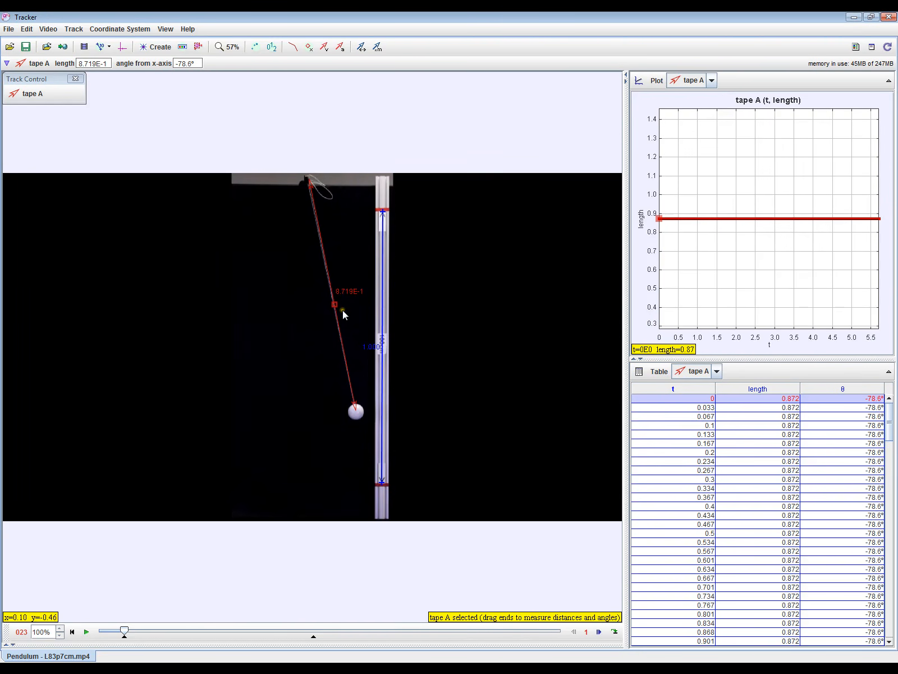
pyautogui.click(31, 95)
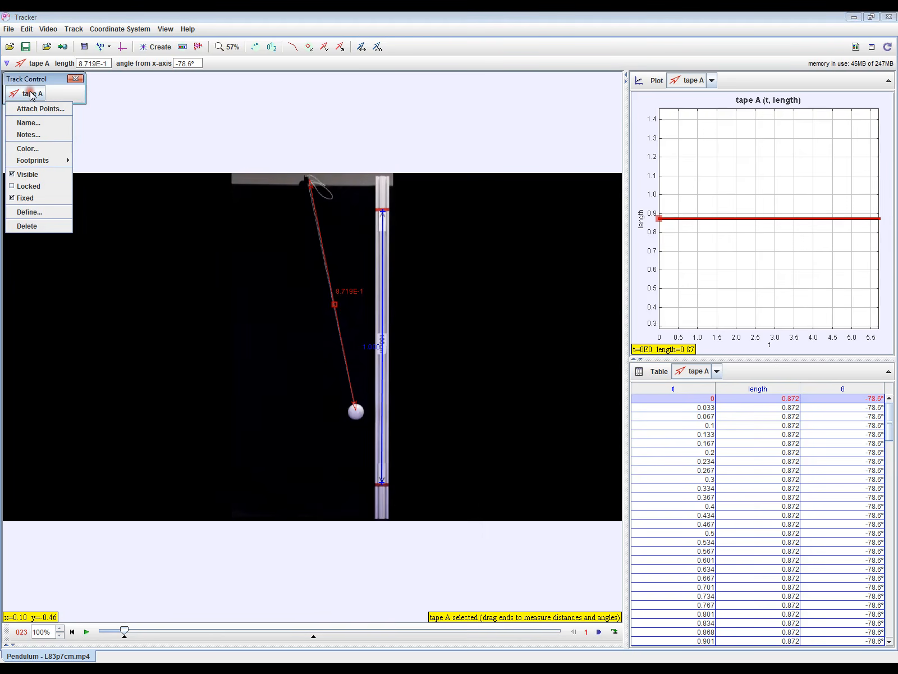
pyautogui.click(32, 226)
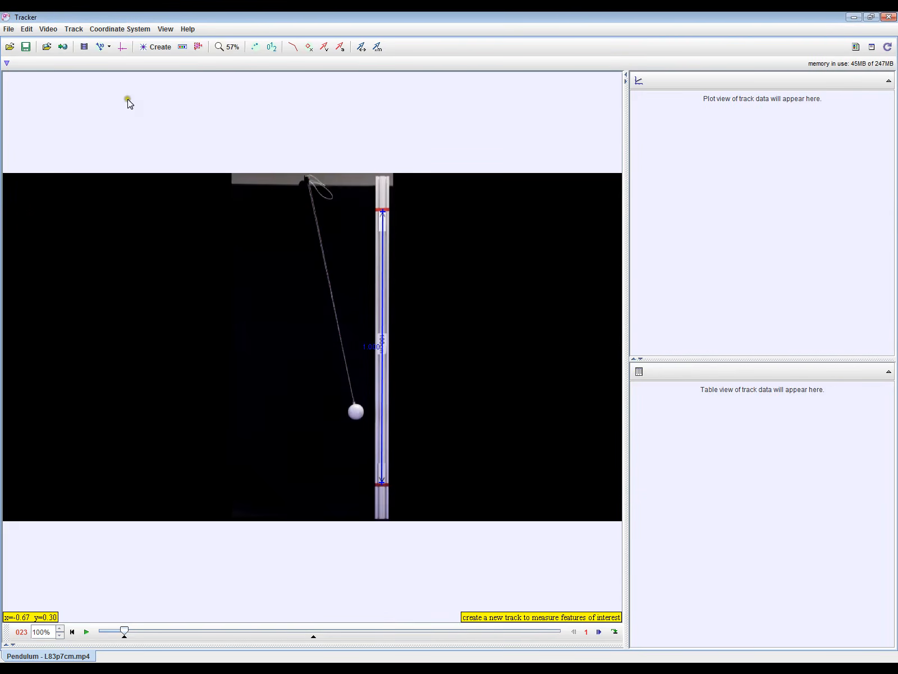
# Create a point mass track for the ball and move the Track Control window away from the corner.
pyautogui.click(153, 48)
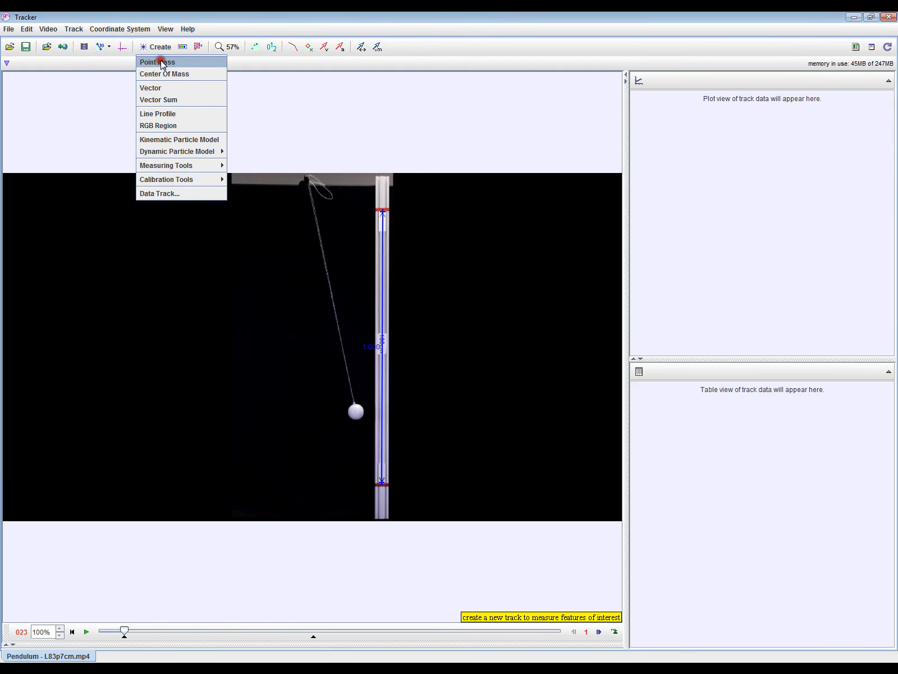
pyautogui.click(161, 63)
pyautogui.moveTo(48, 77); pyautogui.dragTo(73, 114)
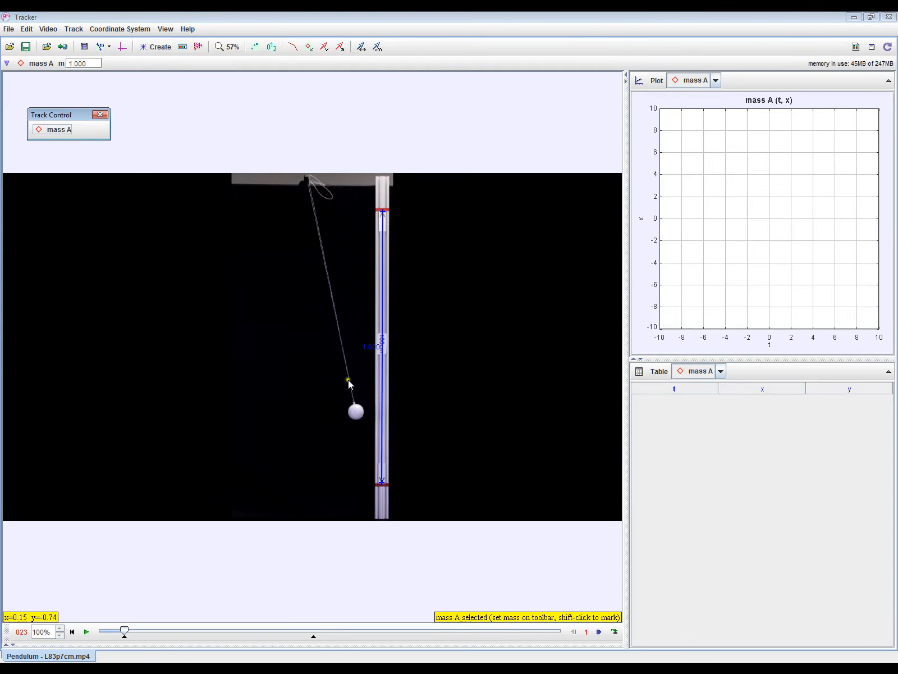
# Set an autotracker key frame at the ball's centre in frame 23 and enlarge the template to enclose the whole ball.
pyautogui.scroll(3, 326, 376)
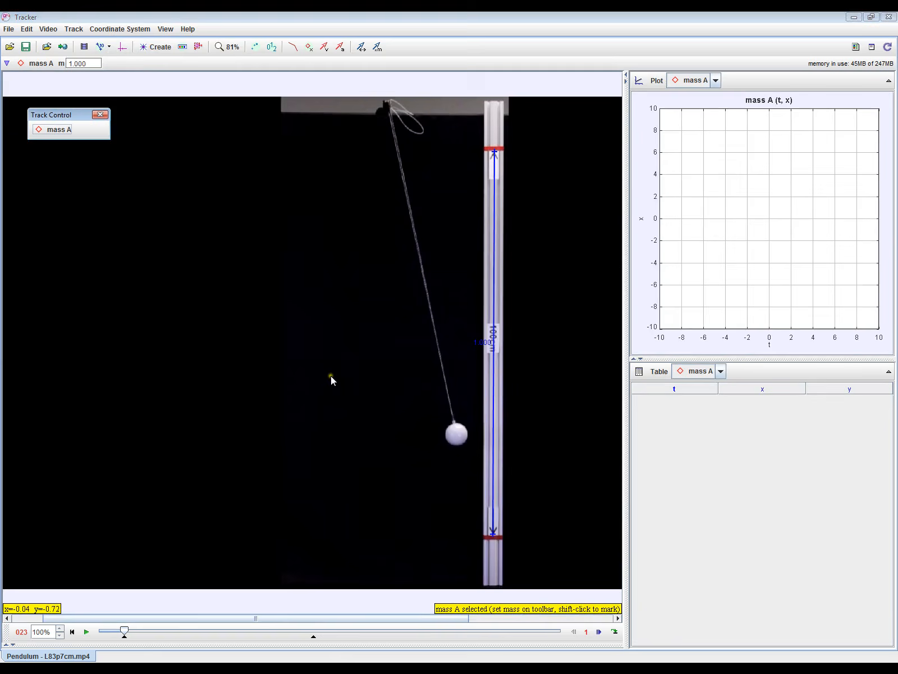
pyautogui.moveTo(414, 376); pyautogui.dragTo(335, 375)
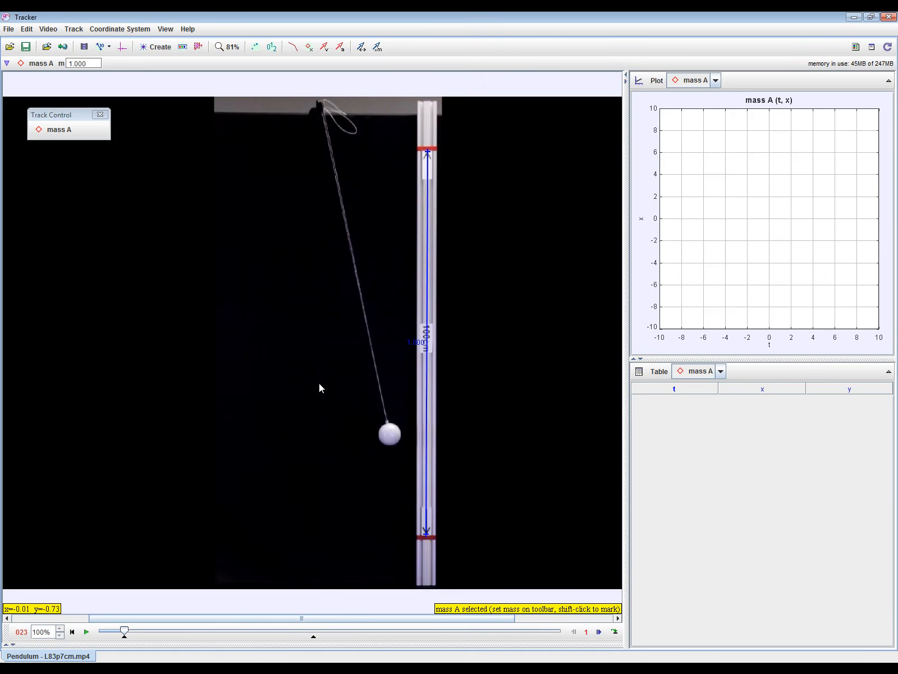
pyautogui.press('shift')
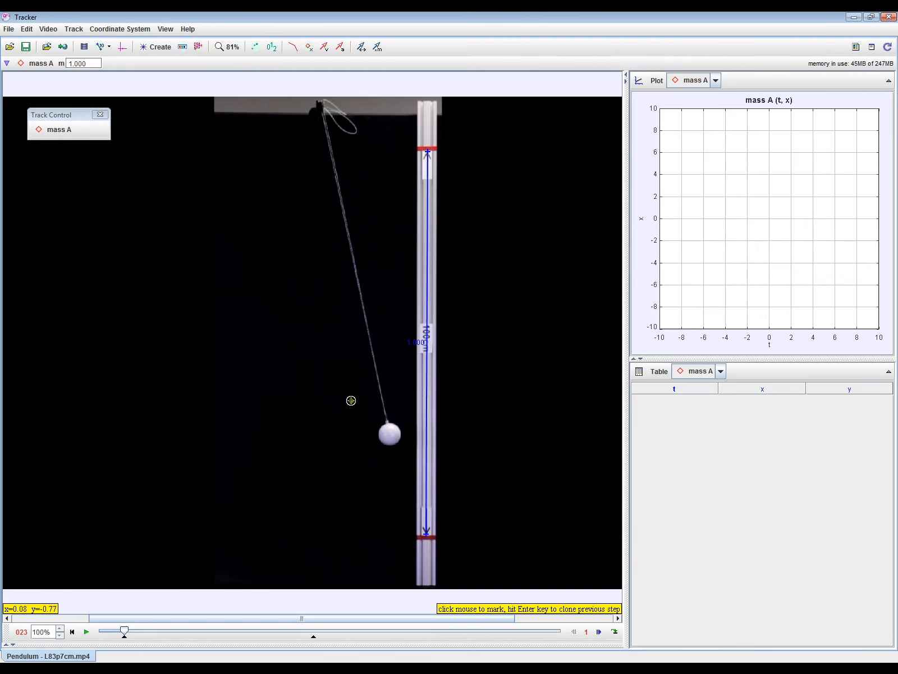
pyautogui.keyDown('ctrl'); pyautogui.keyDown('shift'); pyautogui.click(390, 433); pyautogui.keyUp('shift'); pyautogui.keyUp('ctrl')
pyautogui.moveTo(435, 211); pyautogui.dragTo(110, 180)
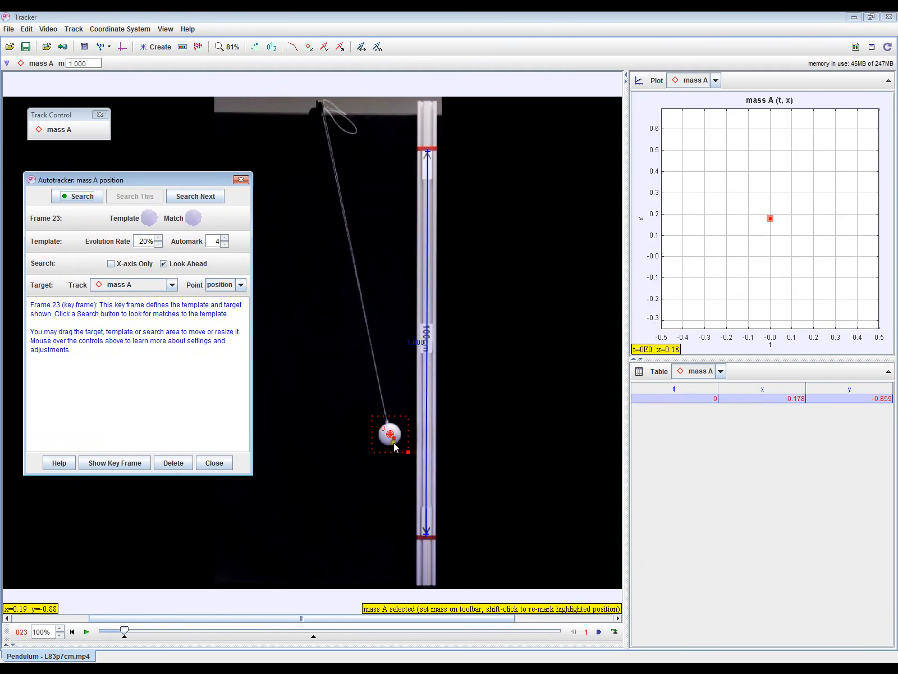
pyautogui.moveTo(395, 443); pyautogui.dragTo(404, 452)
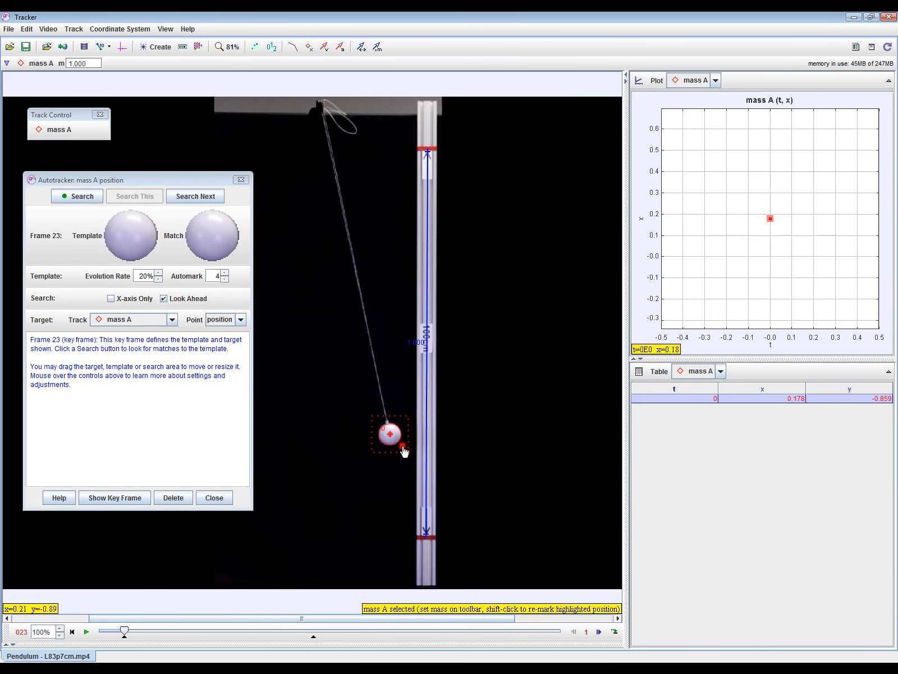
# Run the autotracker search on the ball, keep its window clear of the swing, and stop at about frame 179.
pyautogui.click(76, 195)
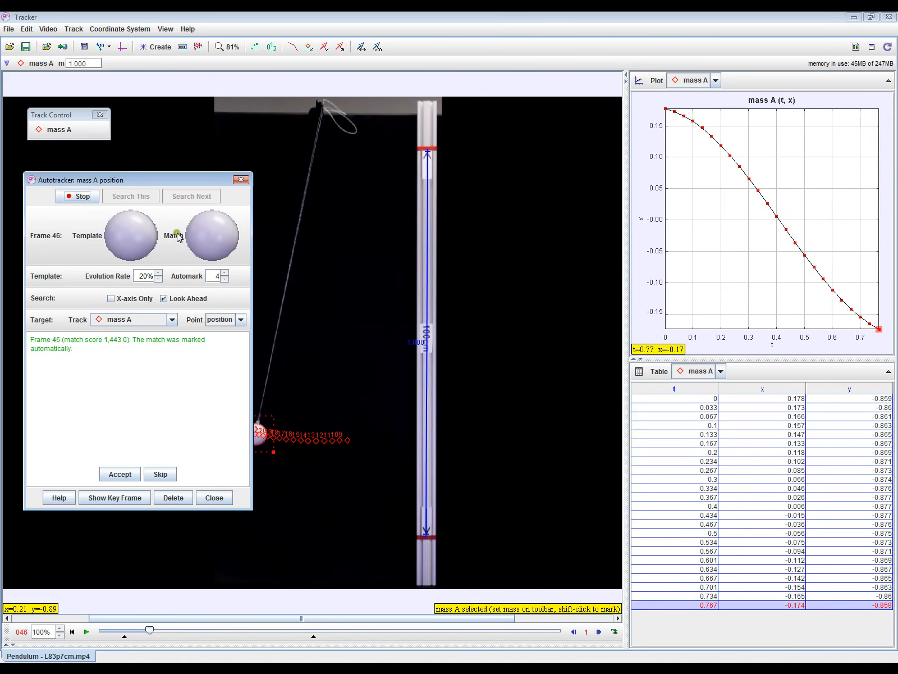
pyautogui.moveTo(169, 177); pyautogui.dragTo(153, 168)
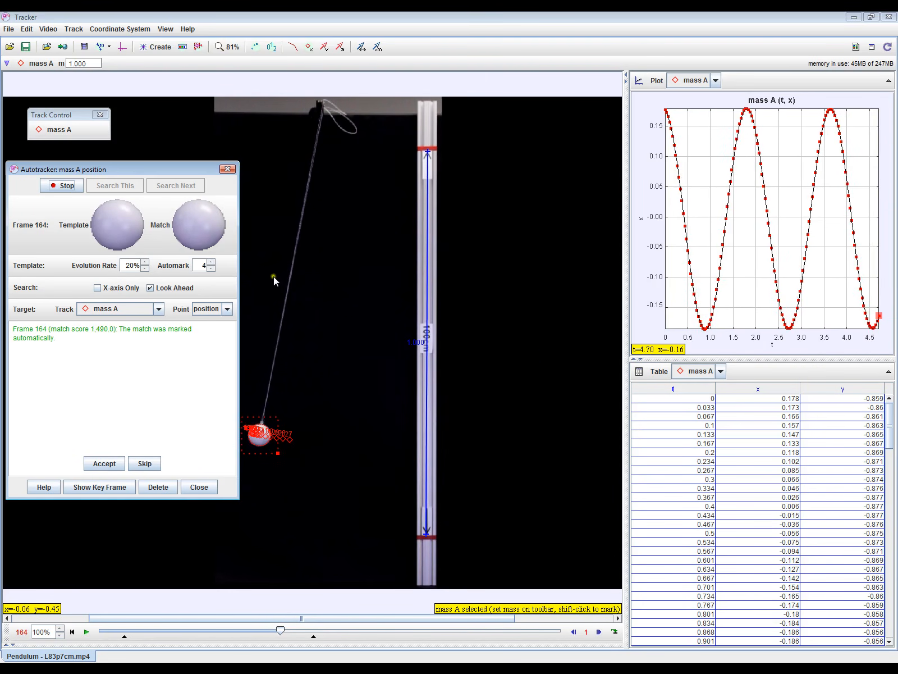
pyautogui.click(62, 187)
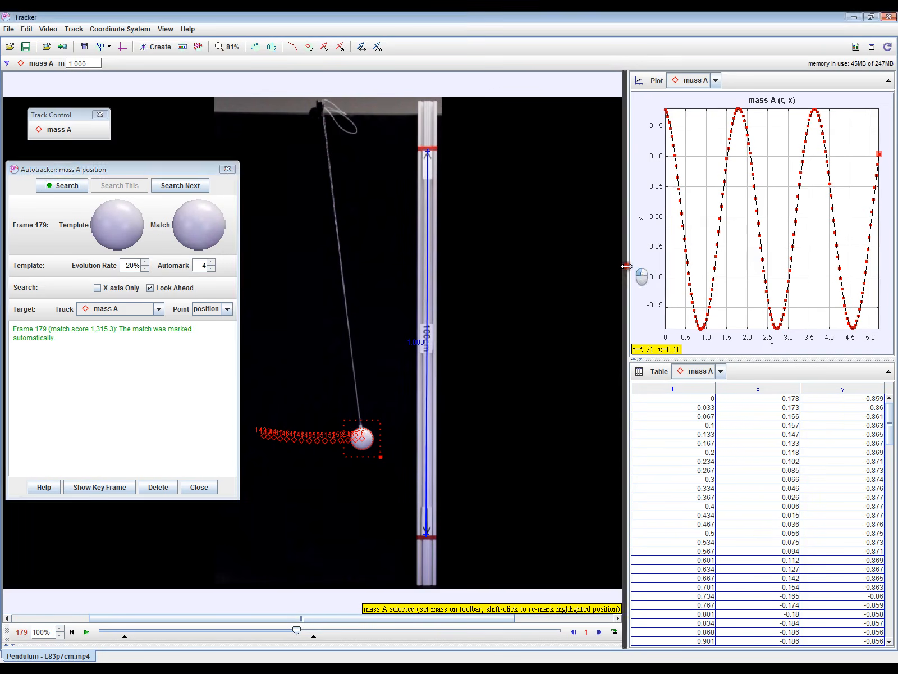
# Widen the plot area and display two plots for the point mass, x and y against time.
pyautogui.moveTo(630, 267); pyautogui.dragTo(602, 267)
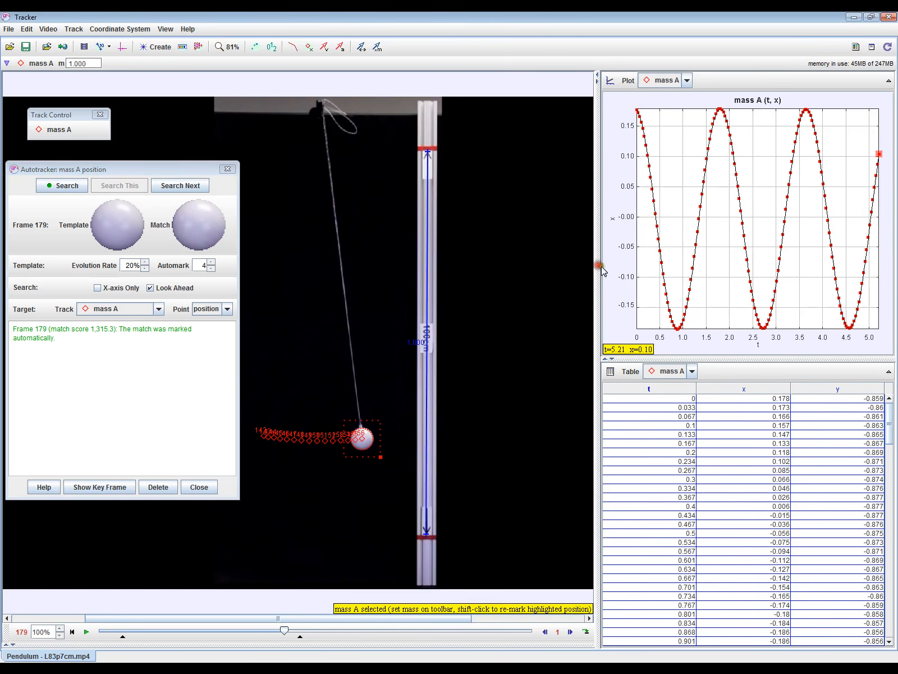
pyautogui.click(626, 81)
pyautogui.click(628, 108)
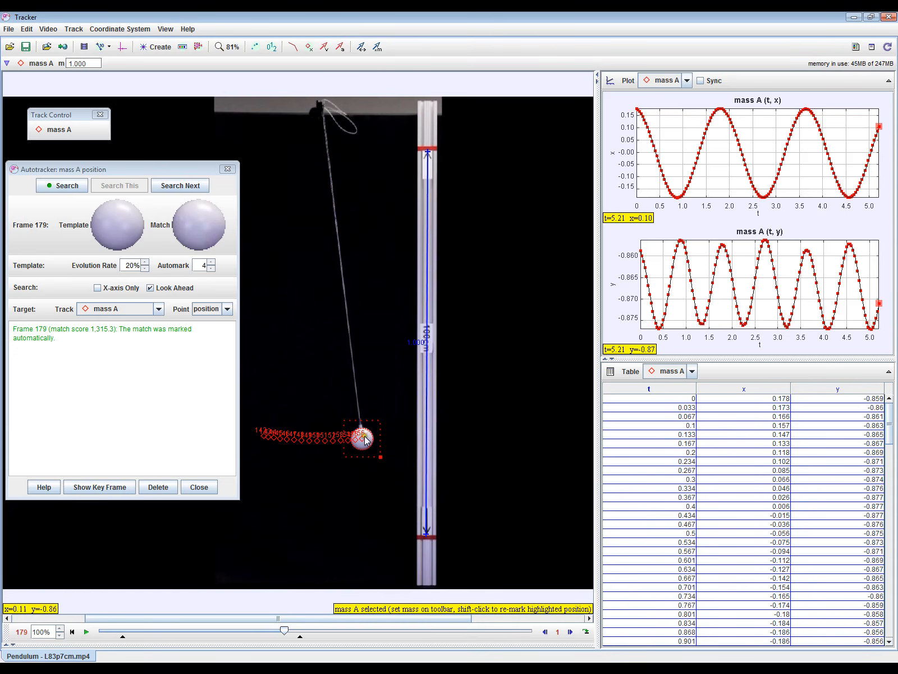
# Open the x against t plot in the Data Tool for analysis and enlarge its window to fill most of the screen.
pyautogui.rightClick(680, 148)
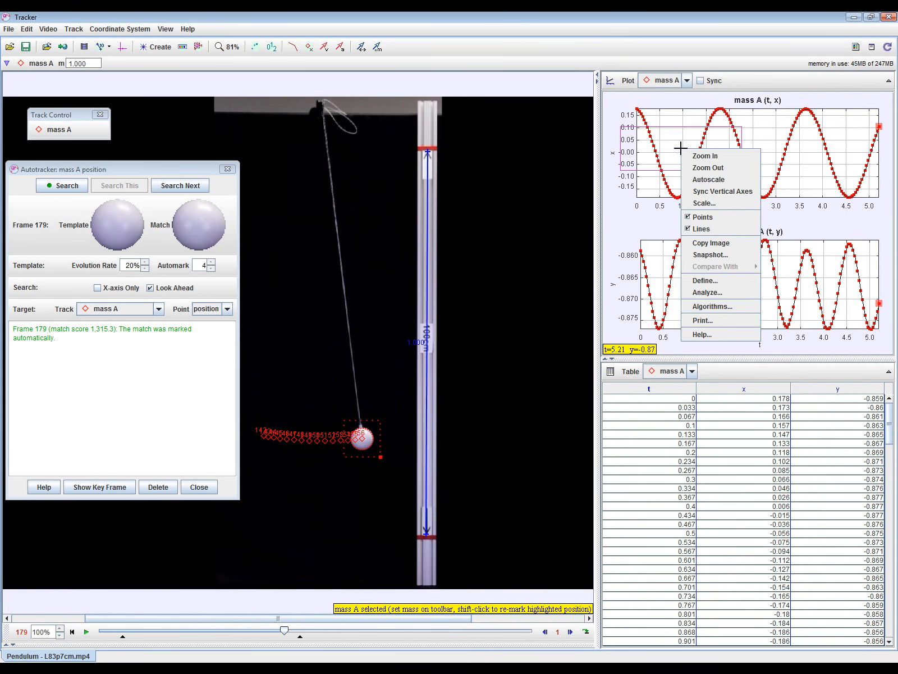
pyautogui.click(706, 293)
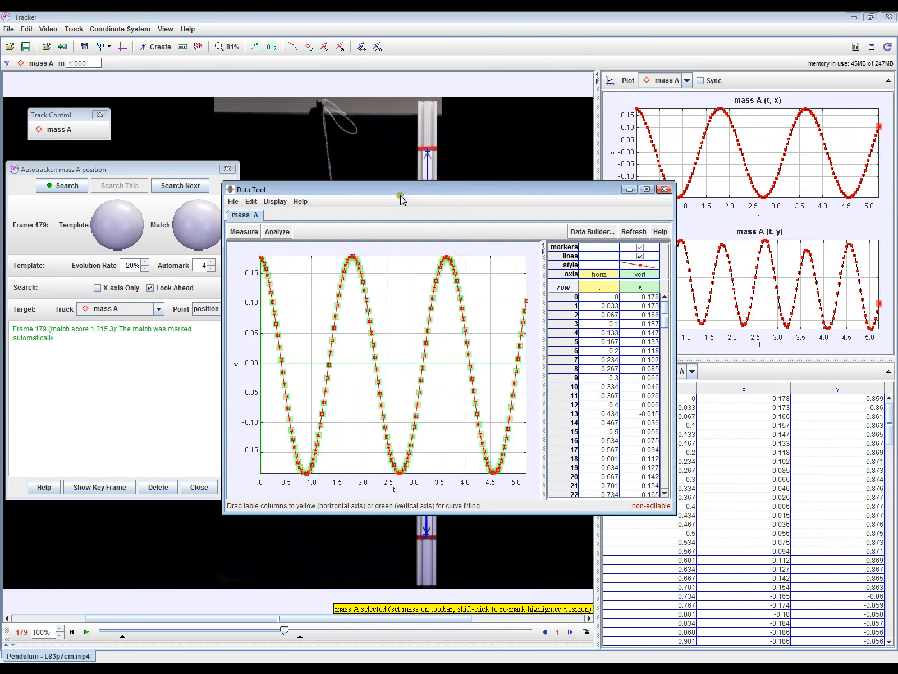
pyautogui.moveTo(401, 199); pyautogui.dragTo(191, 66)
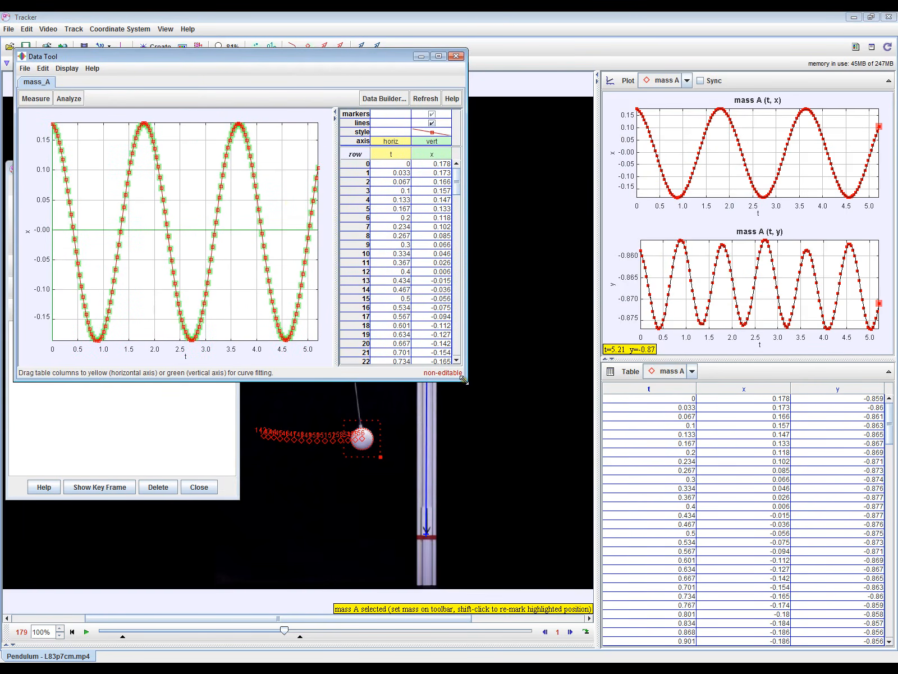
pyautogui.moveTo(466, 380); pyautogui.dragTo(870, 630)
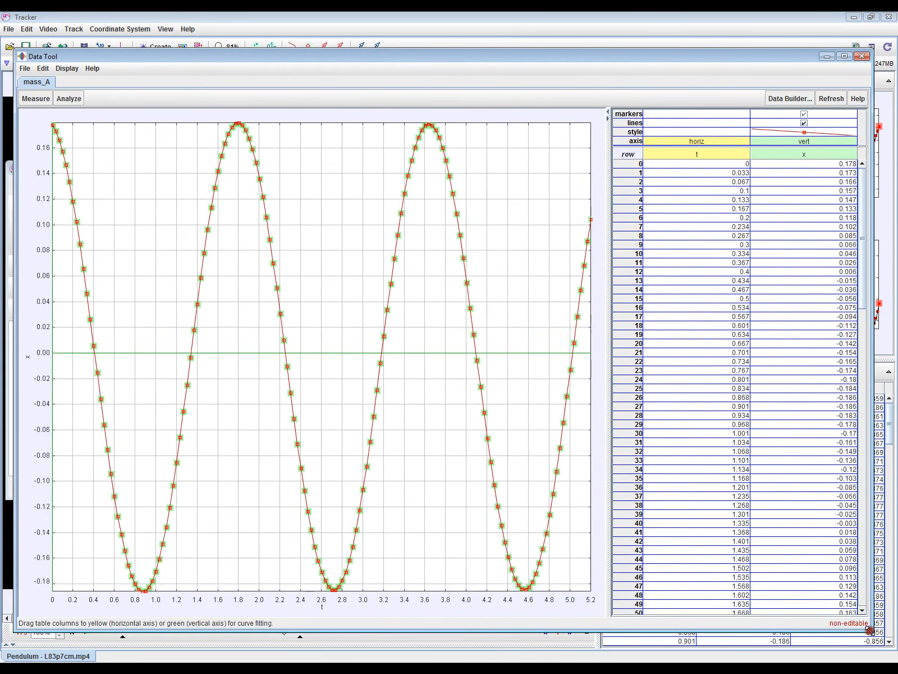
# Show the curve fit tools for the x against t data and enlarge the plot area above them.
pyautogui.click(70, 98)
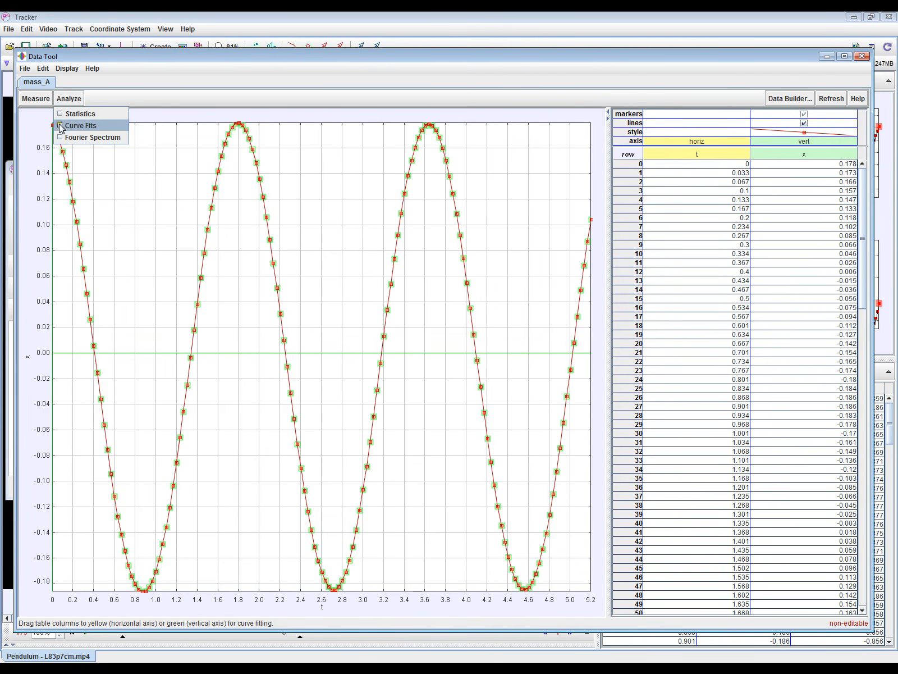
pyautogui.click(62, 126)
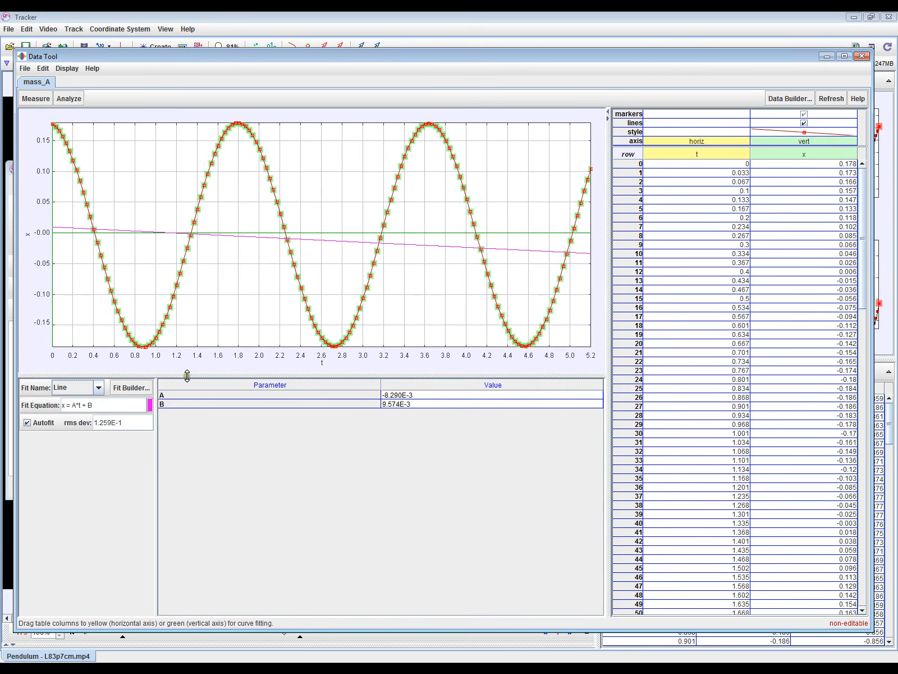
pyautogui.moveTo(187, 375); pyautogui.dragTo(196, 494)
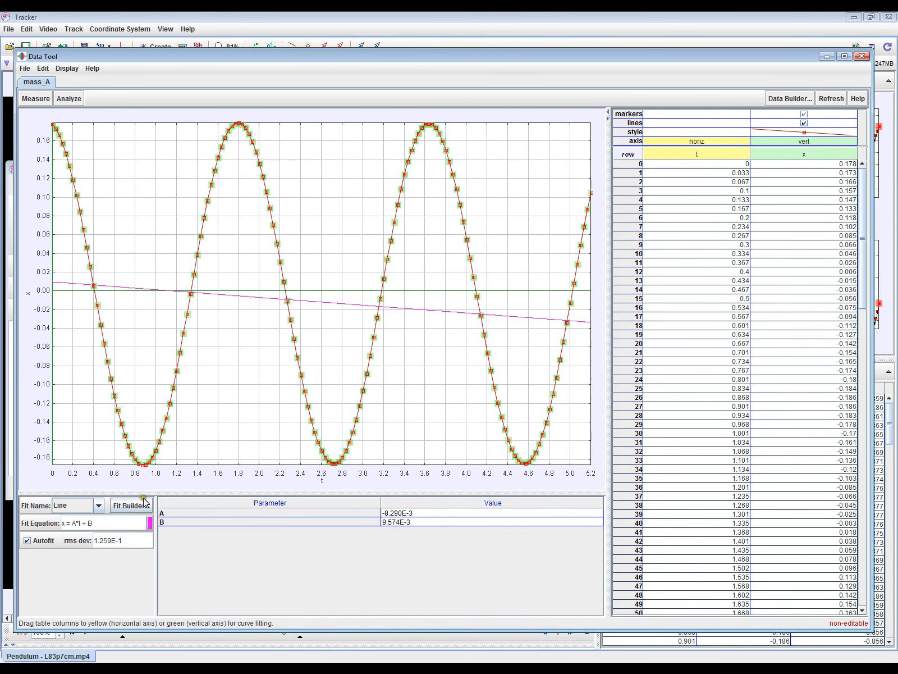
# Fit the x against t data automatically with a Sinusoid, x = A*sin(B*t+C).
pyautogui.click(98, 507)
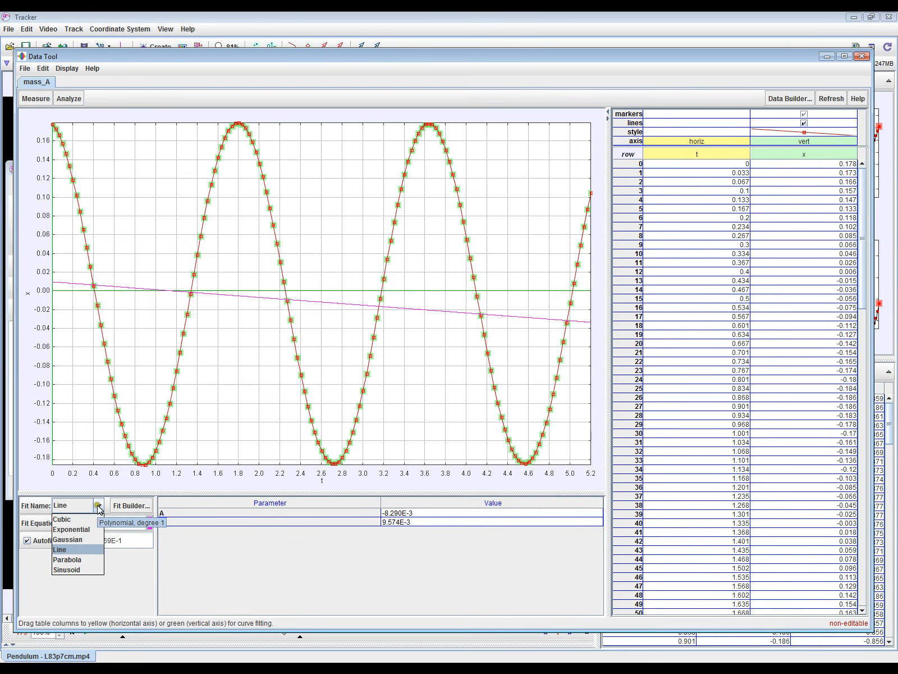
pyautogui.click(77, 569)
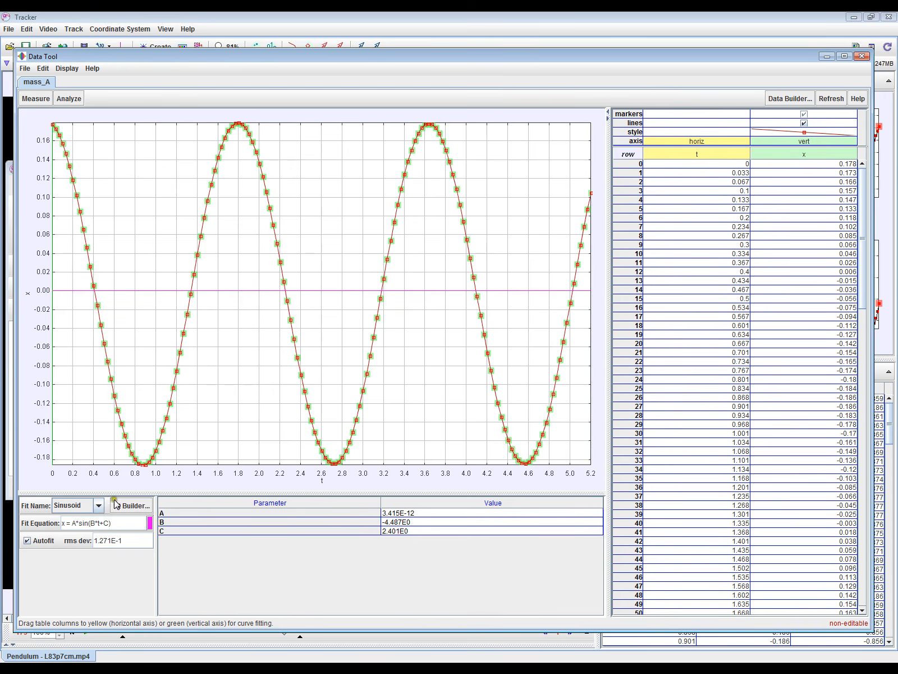
pyautogui.click(27, 540)
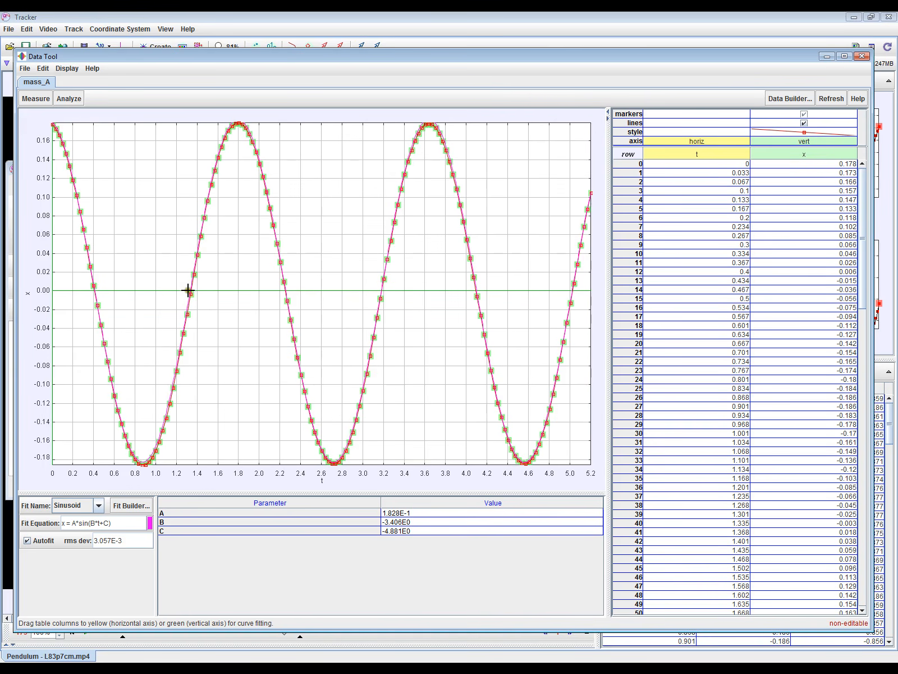
# Try parameter B at -3.747 on the sinusoid and restore the automatic fit.
pyautogui.click(435, 524)
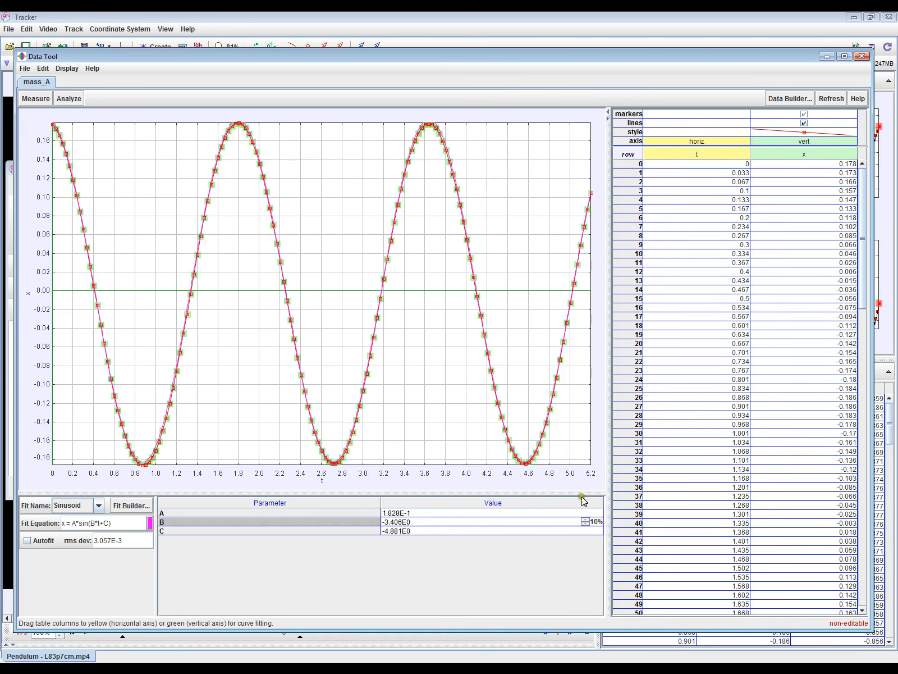
pyautogui.click(586, 523)
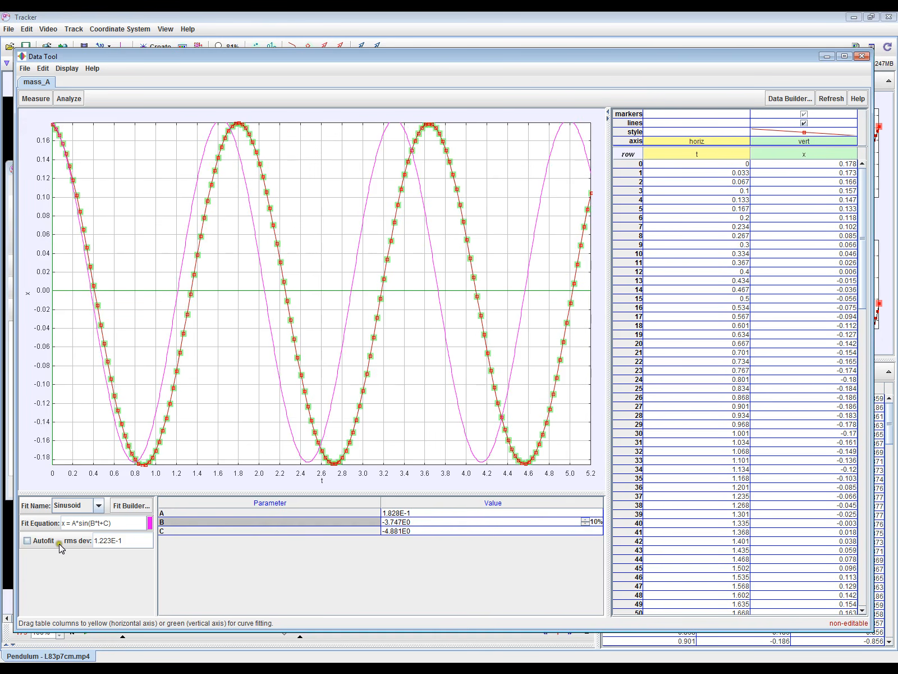
pyautogui.click(27, 540)
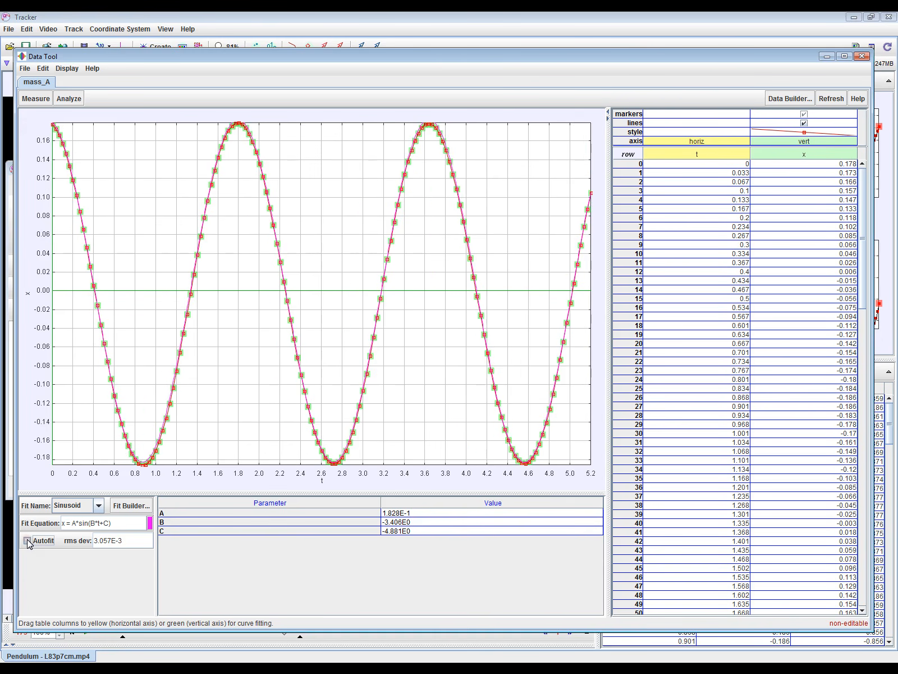
# Turn off Autofit and change the sinusoid's parameter B in 10% steps to -4.428.
pyautogui.click(27, 540)
pyautogui.click(512, 523)
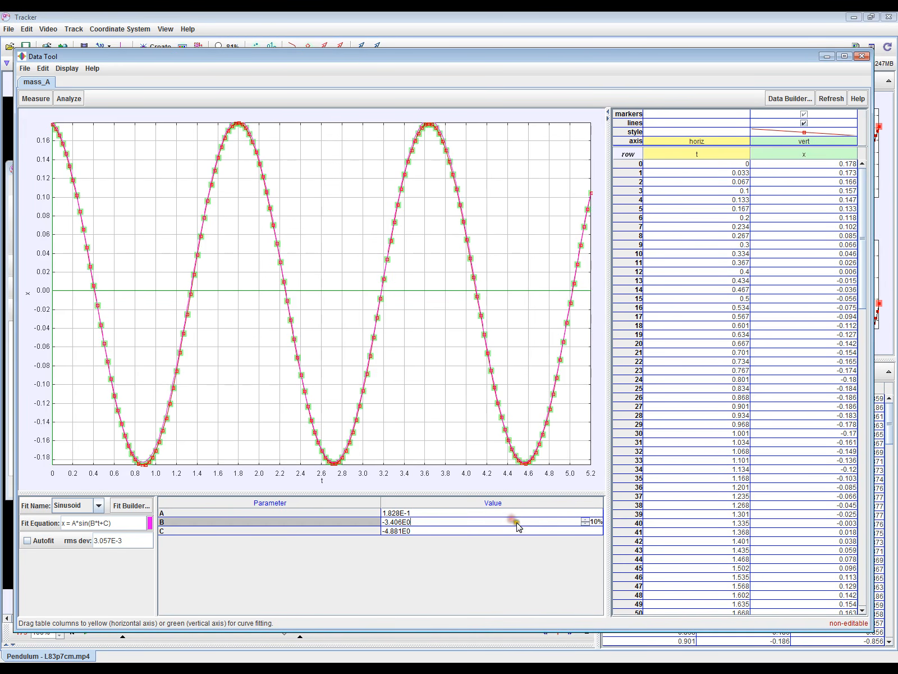
pyautogui.click(585, 526)
pyautogui.click(586, 526)
pyautogui.click(585, 526)
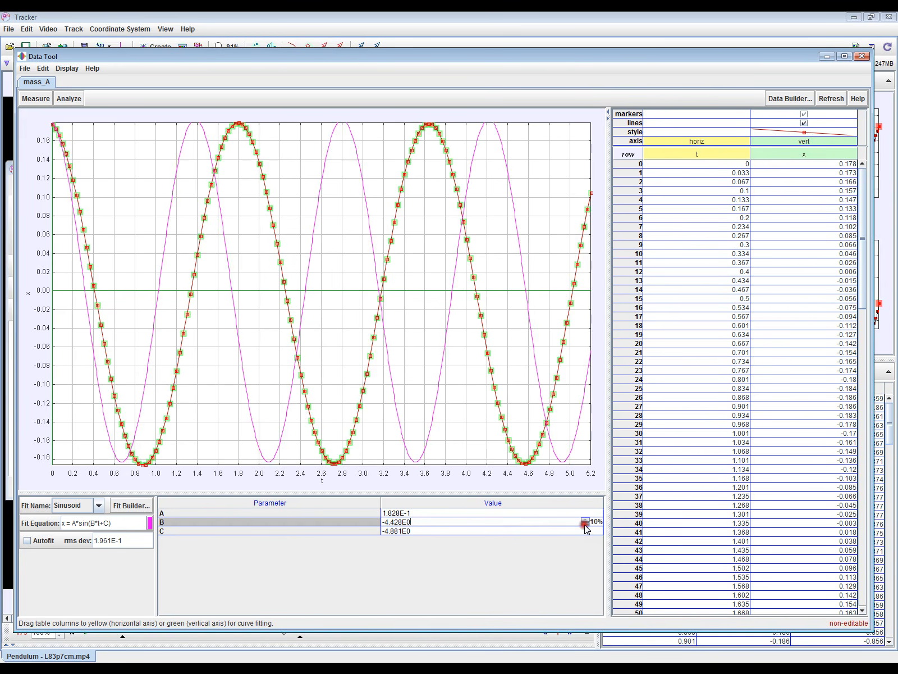
# Change the sinusoid's parameter C in 10% steps to -3.172.
pyautogui.click(564, 531)
pyautogui.click(585, 535)
pyautogui.click(586, 535)
pyautogui.click(585, 534)
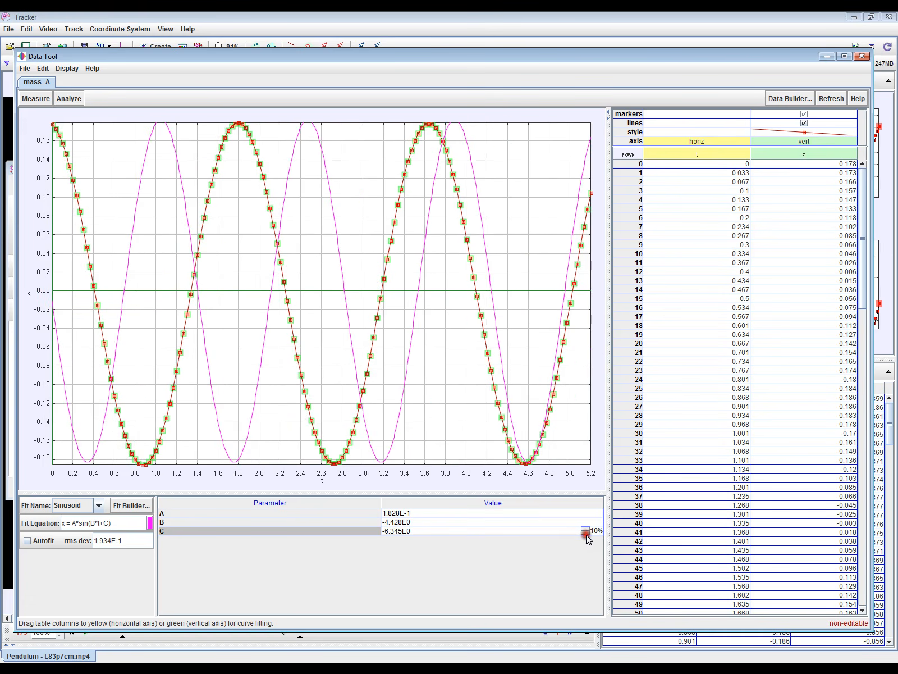
pyautogui.click(585, 528)
pyautogui.click(586, 527)
pyautogui.click(586, 528)
pyautogui.click(586, 528)
pyautogui.click(586, 528)
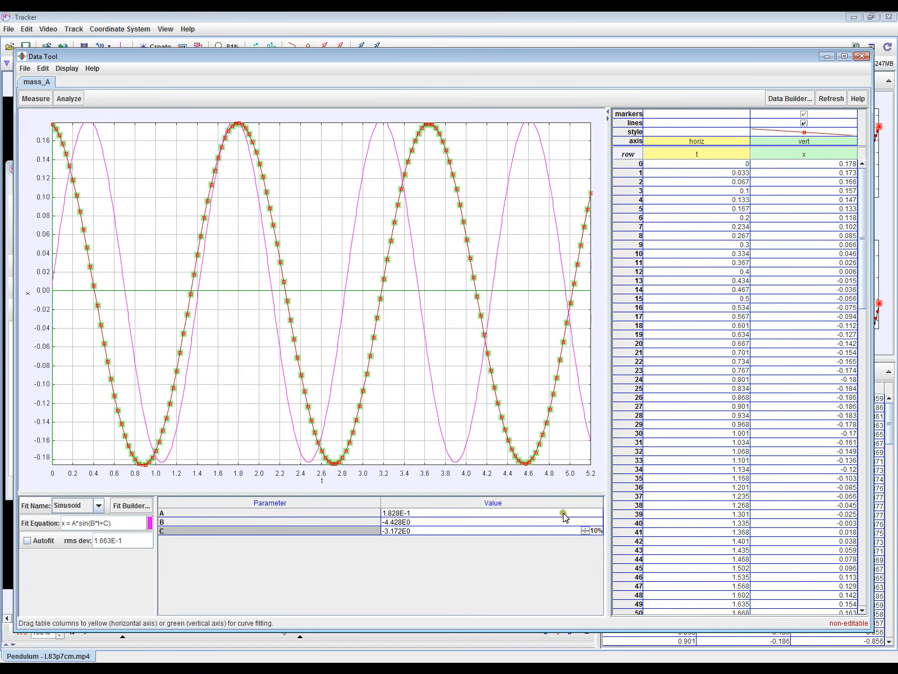
# Reduce the sinusoid's parameter A in 10% steps to 5.485E-2 and check the descriptions of the fit parameters.
pyautogui.click(564, 517)
pyautogui.click(586, 516)
pyautogui.click(586, 516)
pyautogui.click(585, 516)
pyautogui.click(586, 516)
pyautogui.click(585, 516)
pyautogui.click(585, 516)
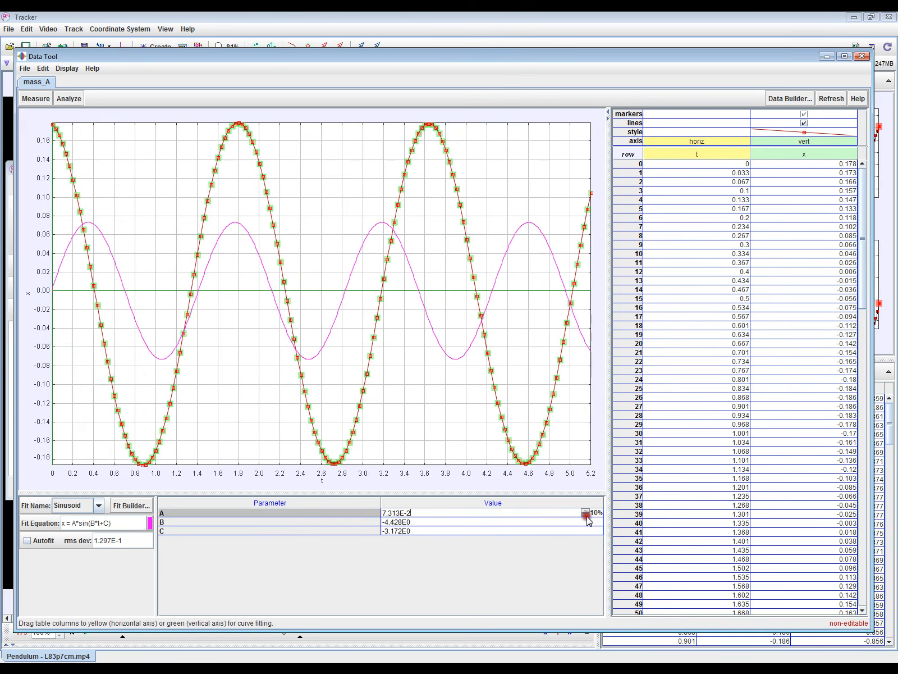
pyautogui.click(585, 516)
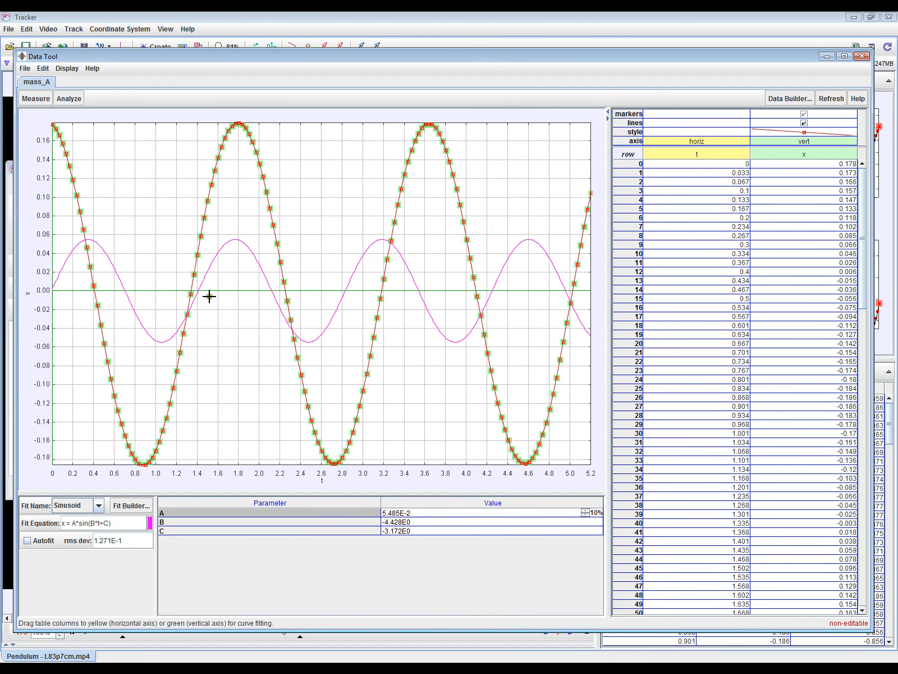
pyautogui.click(170, 522)
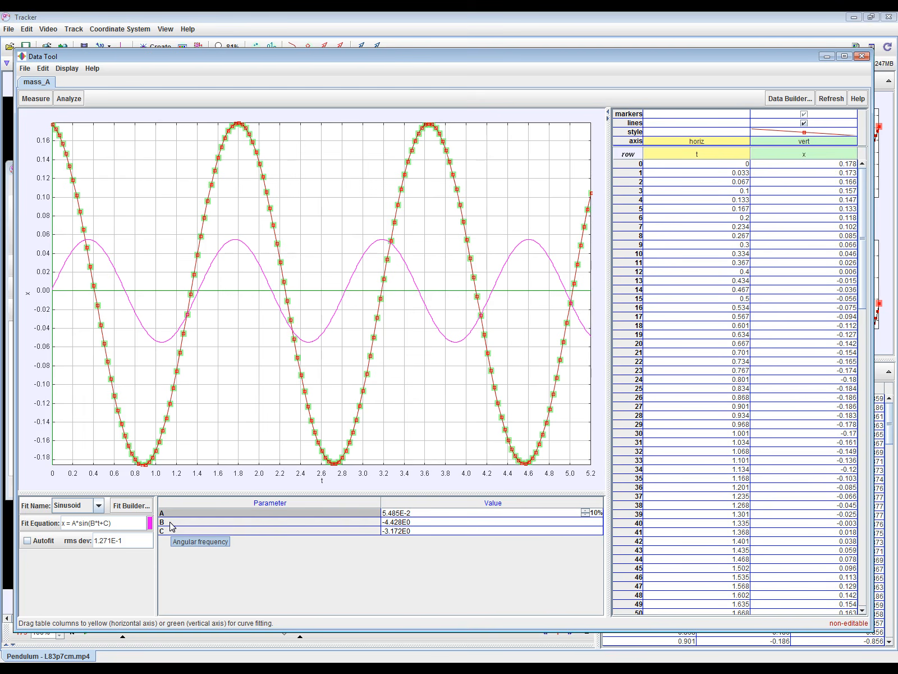
pyautogui.click(170, 519)
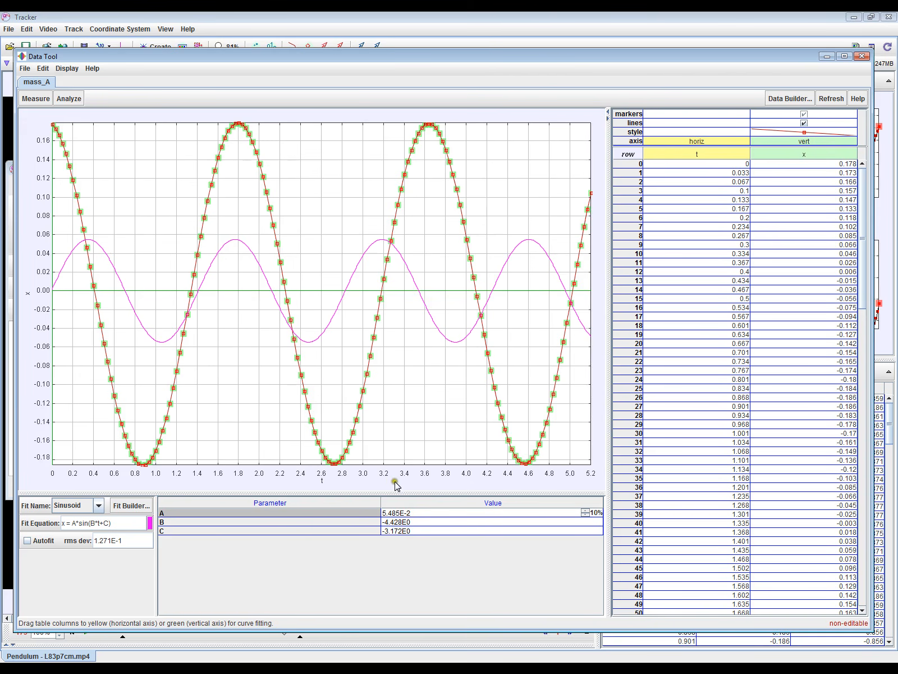
# Raise the sinusoid's amplitude A in steps to 1.828E-1.
pyautogui.click(444, 512)
pyautogui.click(585, 511)
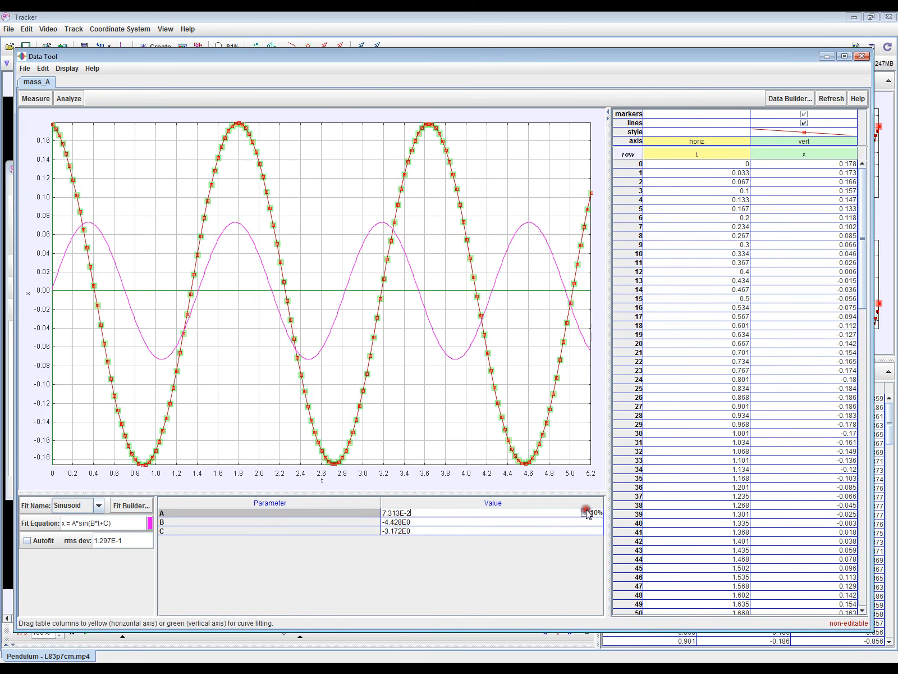
pyautogui.click(586, 511)
pyautogui.click(586, 510)
pyautogui.click(585, 511)
pyautogui.click(585, 511)
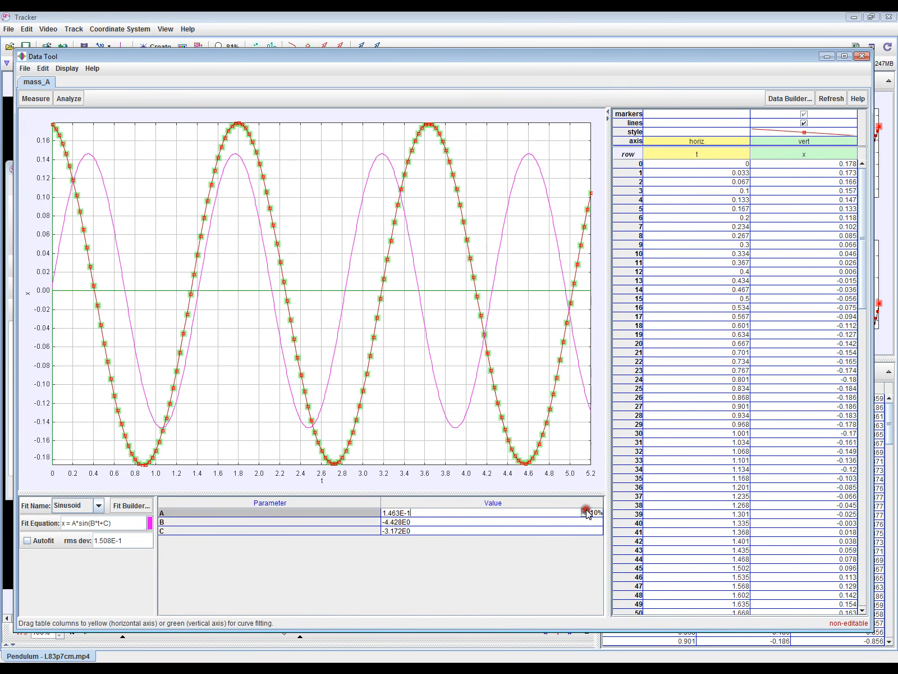
pyautogui.click(586, 510)
pyautogui.click(586, 511)
pyautogui.click(463, 530)
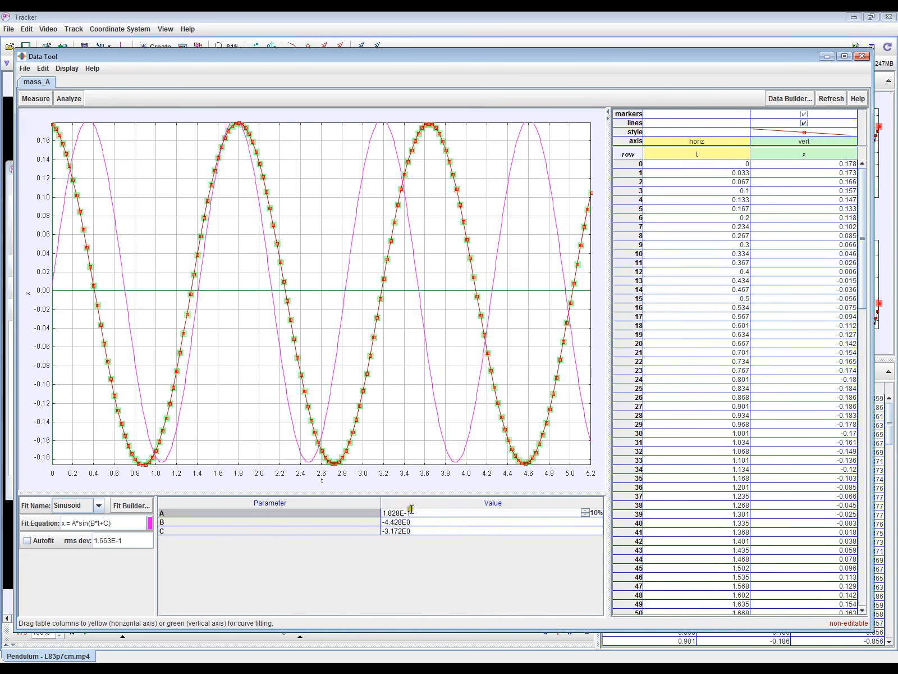
# Replace the value of amplitude A with 0.17.
pyautogui.moveTo(415, 512); pyautogui.dragTo(365, 512)
pyautogui.press('BackSpace')
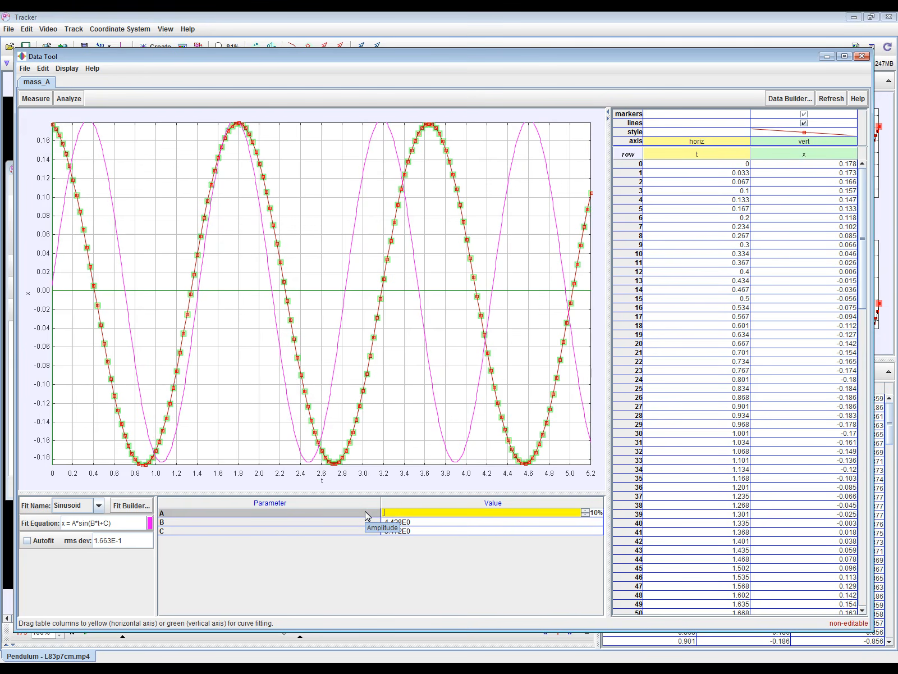
pyautogui.press('Return')
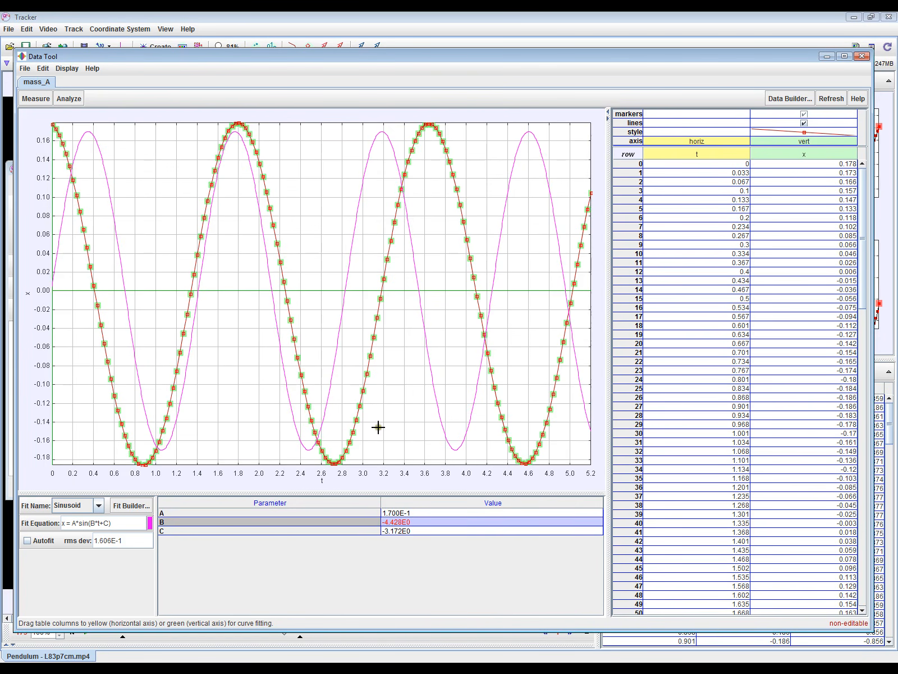
# Raise amplitude A one 10% step to 1.870E-1, switch the step size to 1.0%, and fine-tune A to 1.795E-1.
pyautogui.click(522, 511)
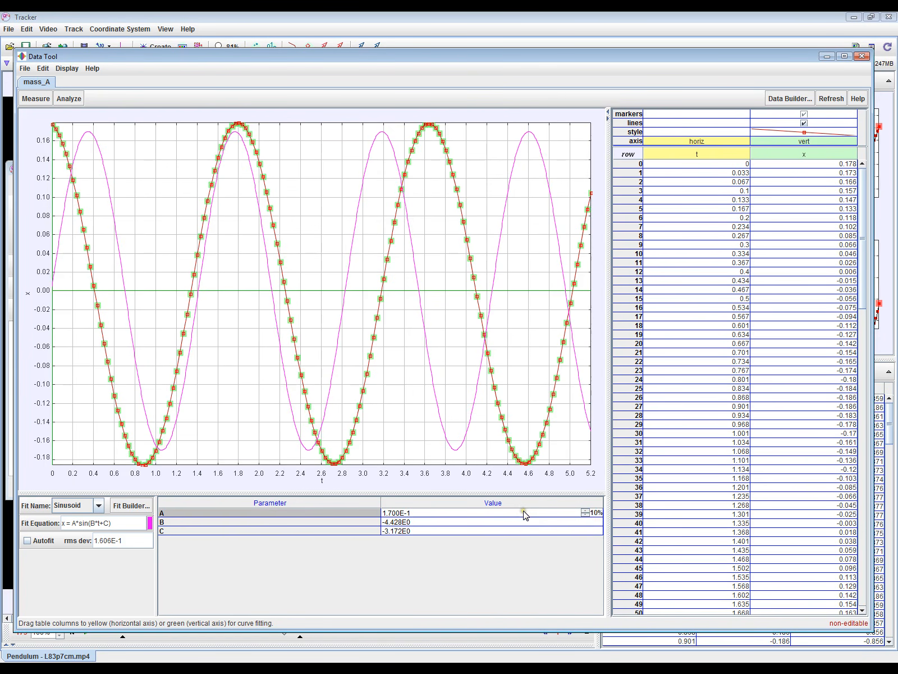
pyautogui.click(585, 510)
pyautogui.click(597, 512)
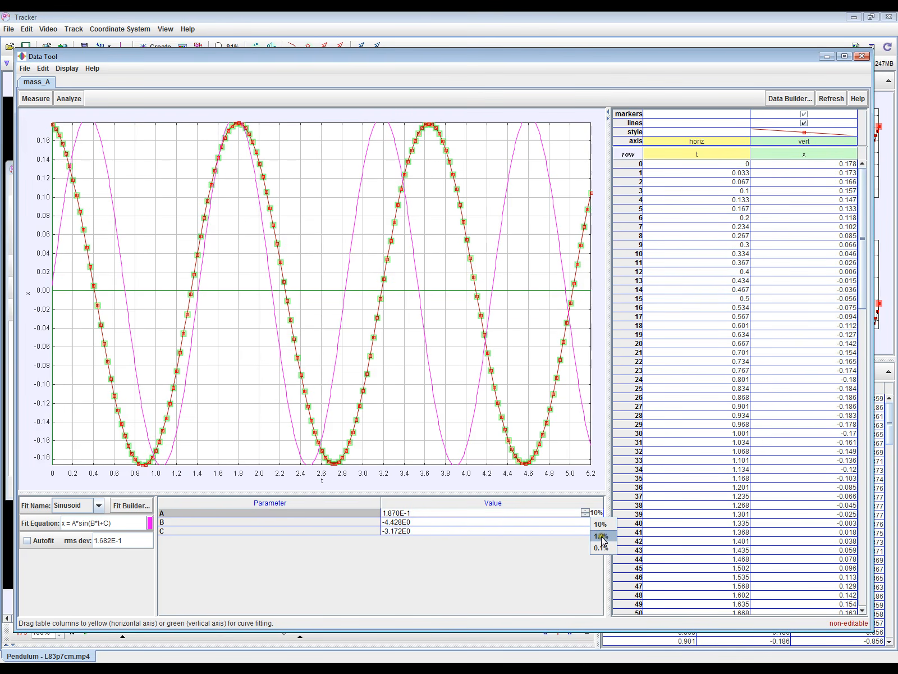
pyautogui.click(601, 536)
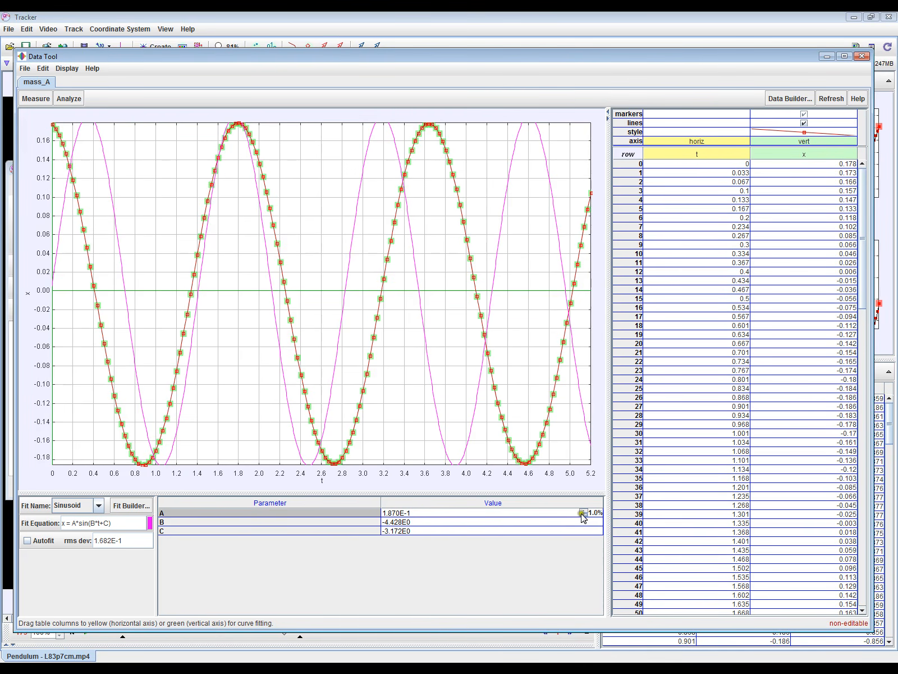
pyautogui.click(583, 515)
pyautogui.click(583, 514)
pyautogui.click(583, 515)
pyautogui.click(584, 515)
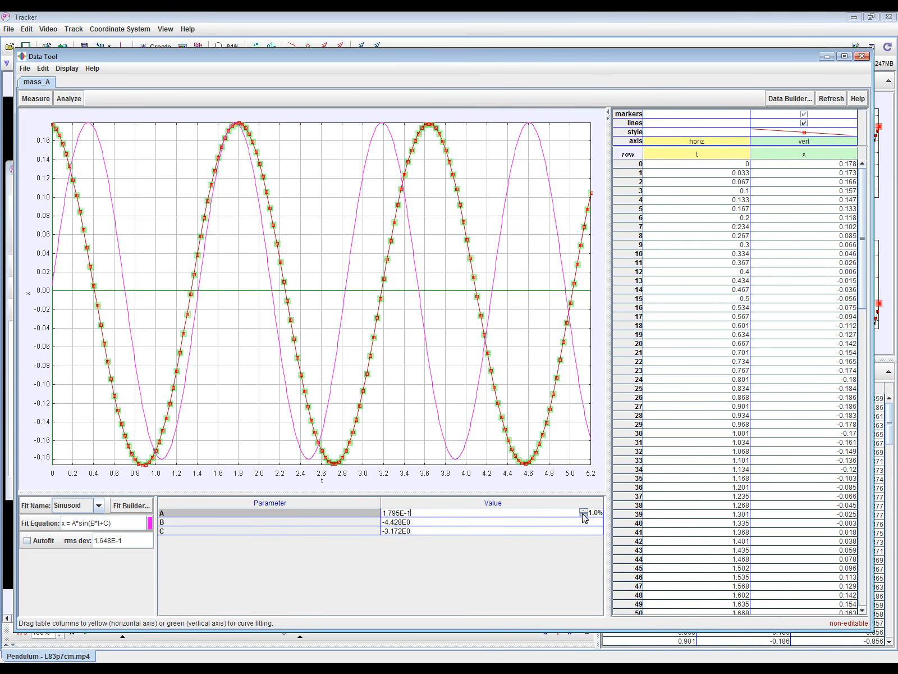
# Adjust the initial phase C in 1.0% steps to -4.886 so the sinusoid starts at the first data point.
pyautogui.click(517, 530)
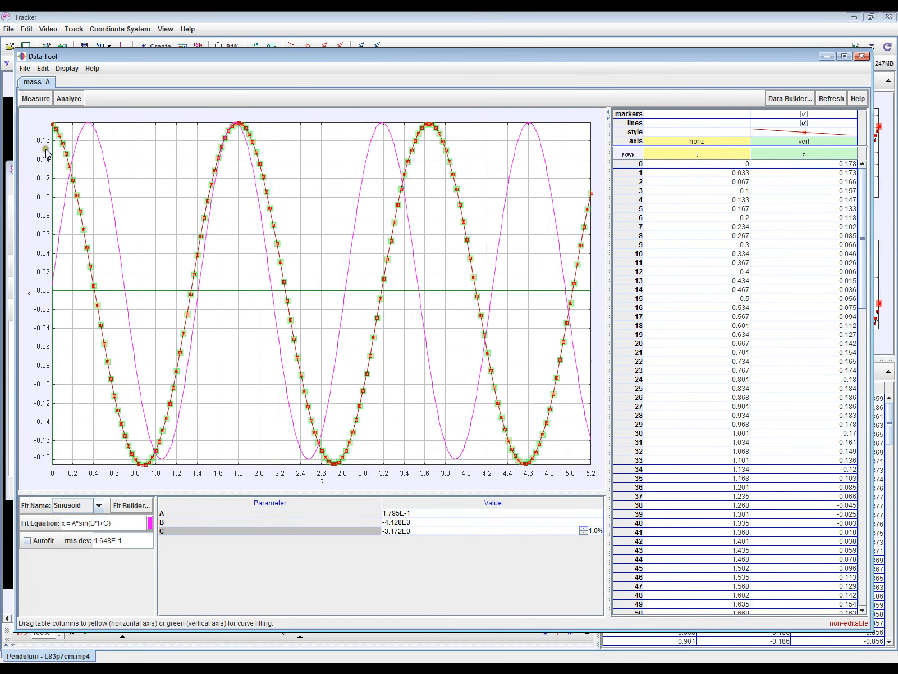
pyautogui.click(584, 533)
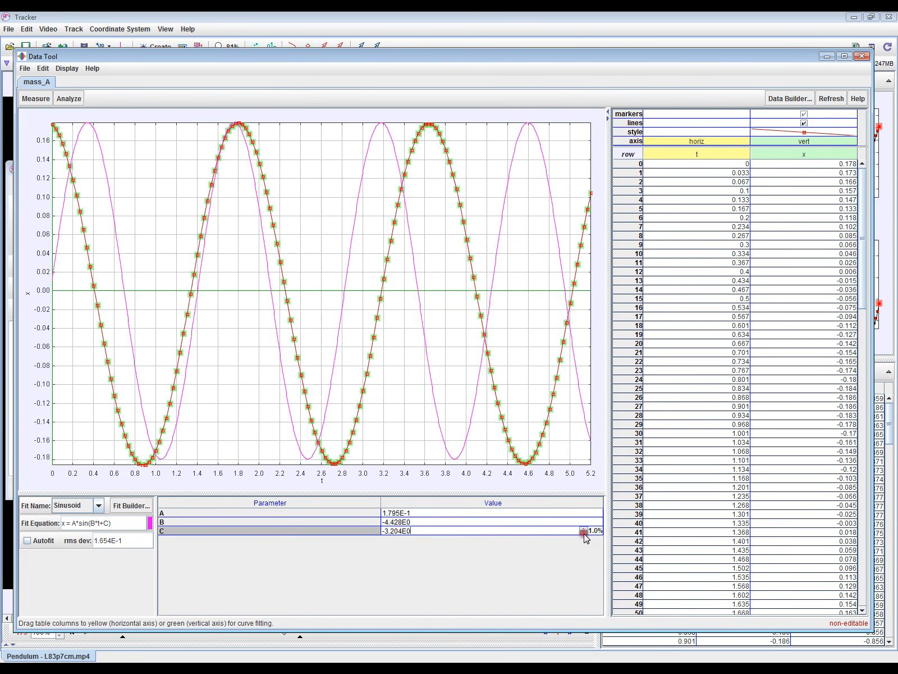
pyautogui.moveTo(584, 533); pyautogui.dragTo(584, 538)
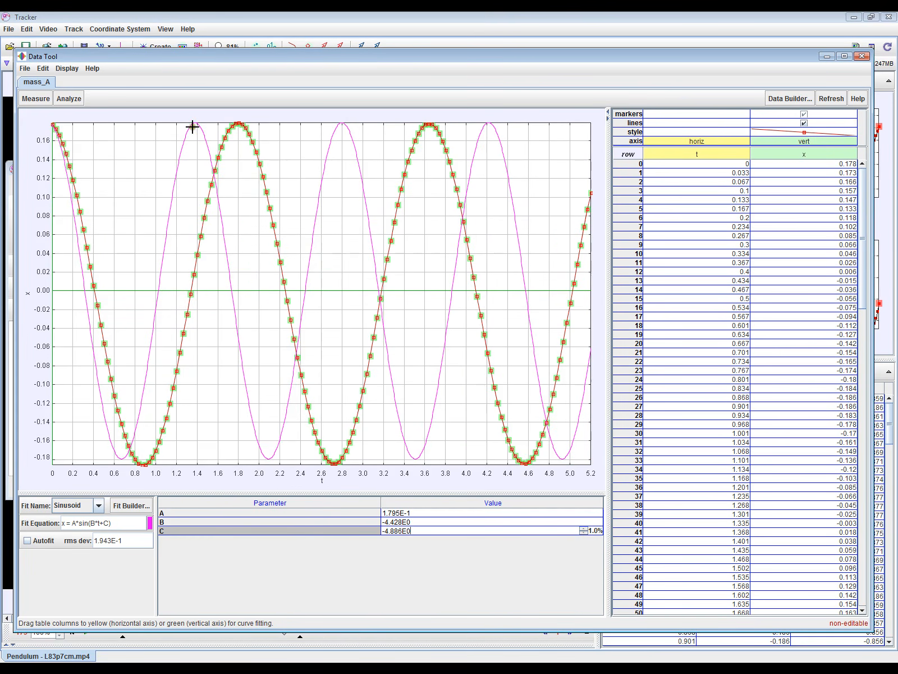
# Adjust the angular frequency B in 1.0% steps to -3.410 to match the sinusoid to the data.
pyautogui.click(475, 522)
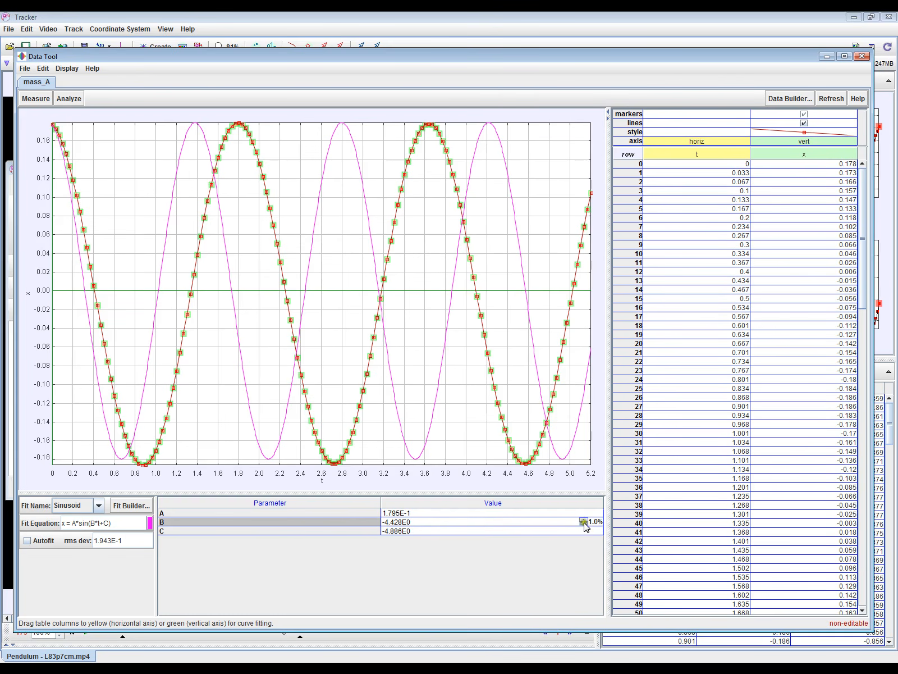
pyautogui.moveTo(584, 523); pyautogui.dragTo(585, 523)
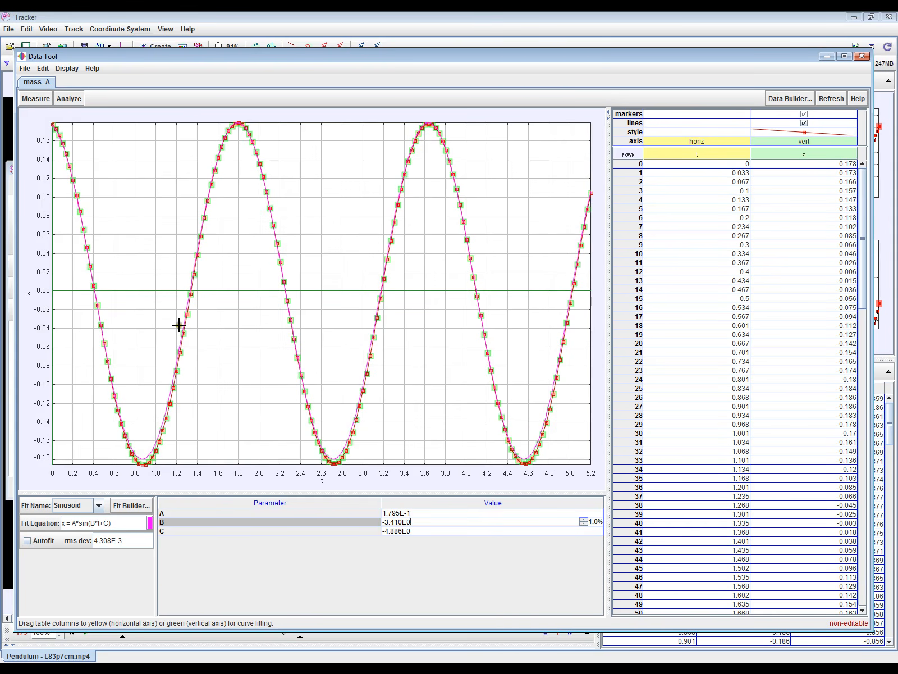
pyautogui.moveTo(419, 521); pyautogui.dragTo(380, 521)
pyautogui.click(422, 520)
pyautogui.click(385, 522)
pyautogui.click(387, 522)
pyautogui.moveTo(389, 522); pyautogui.dragTo(396, 522)
pyautogui.click(426, 521)
# Switch to the Excel workbook, enter 3.41 as ω in cell C4, and select the f cell D4.
pyautogui.hotkey('alt', 'Tab')
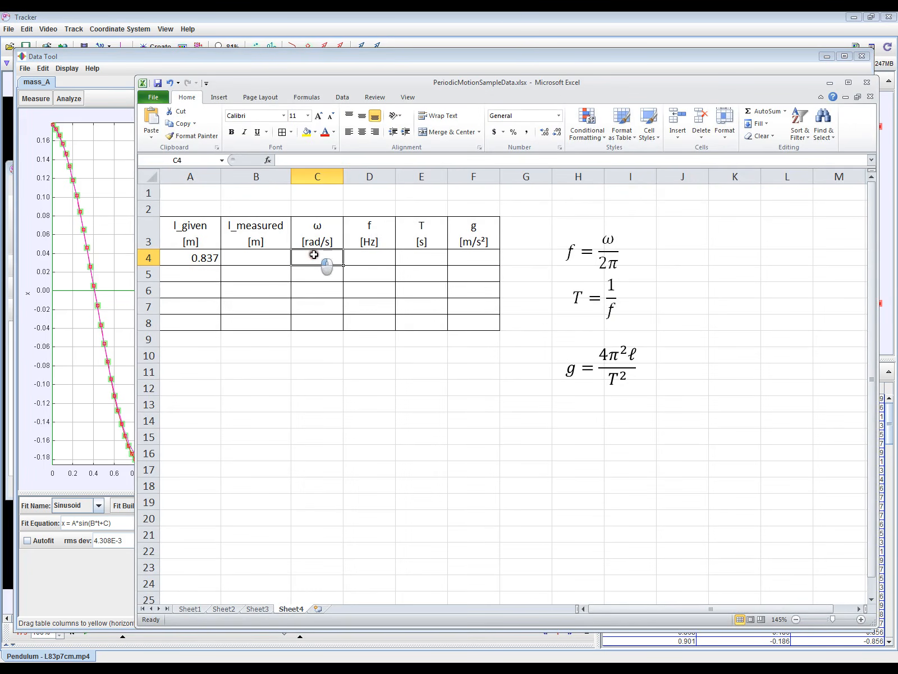
pyautogui.write('3.41')
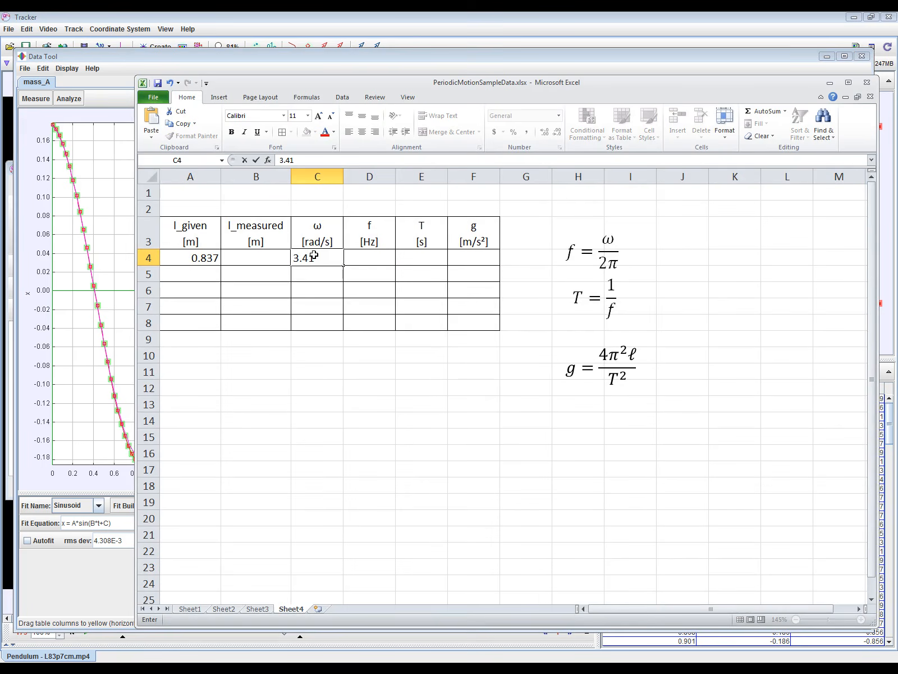
pyautogui.press('Return')
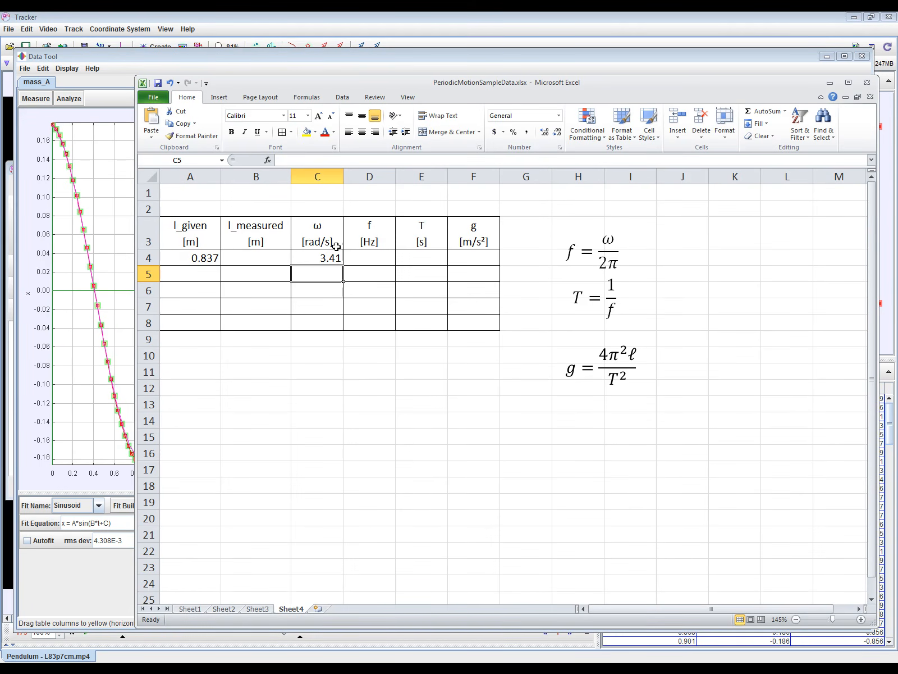
pyautogui.click(375, 257)
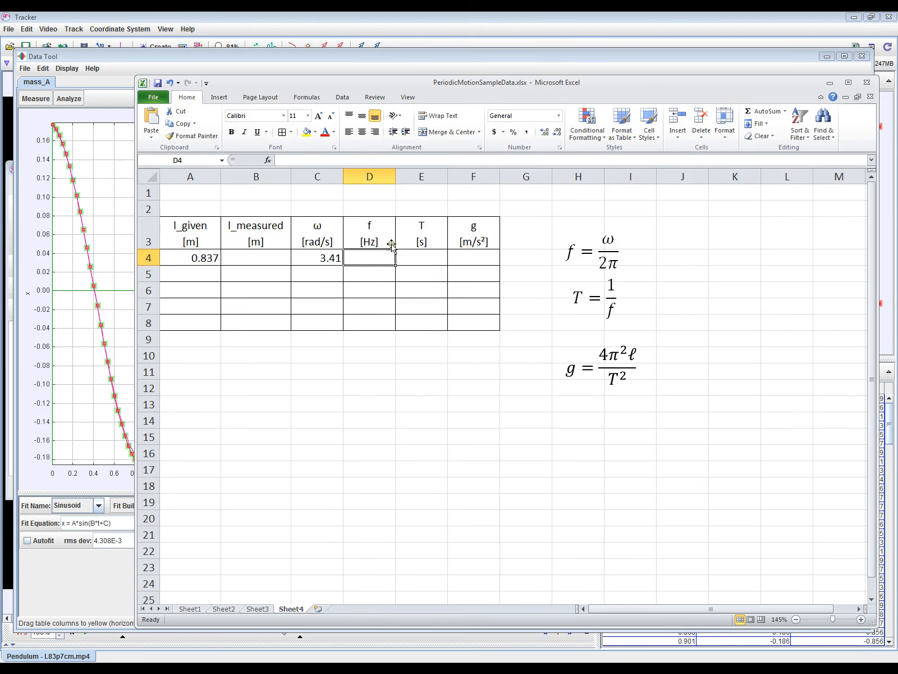
# Calculate the frequency f in cell D4 from ω with the formula =C4/(2*pi()).
pyautogui.write('=')
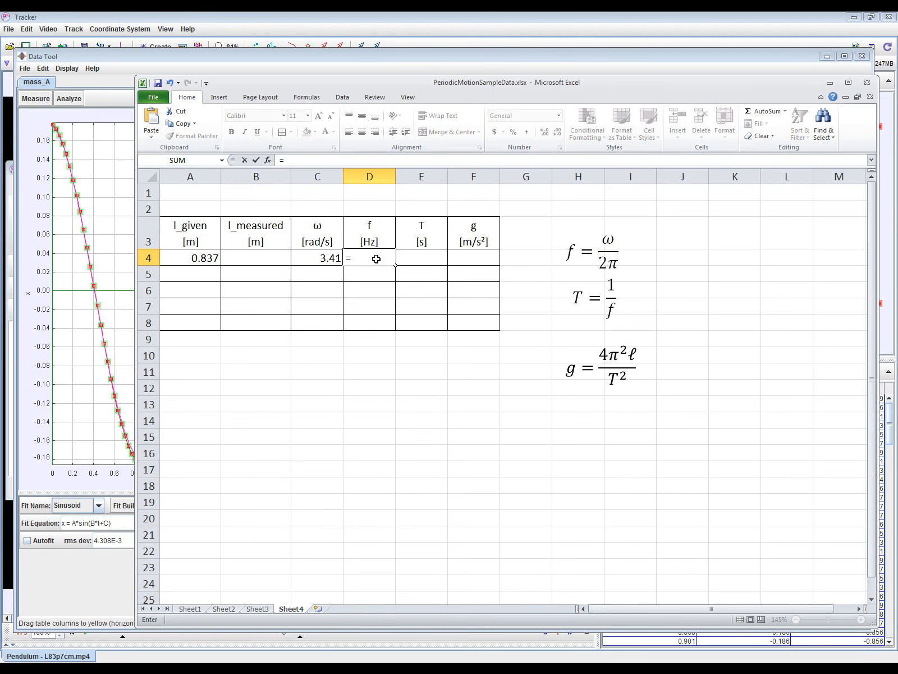
pyautogui.click(327, 257)
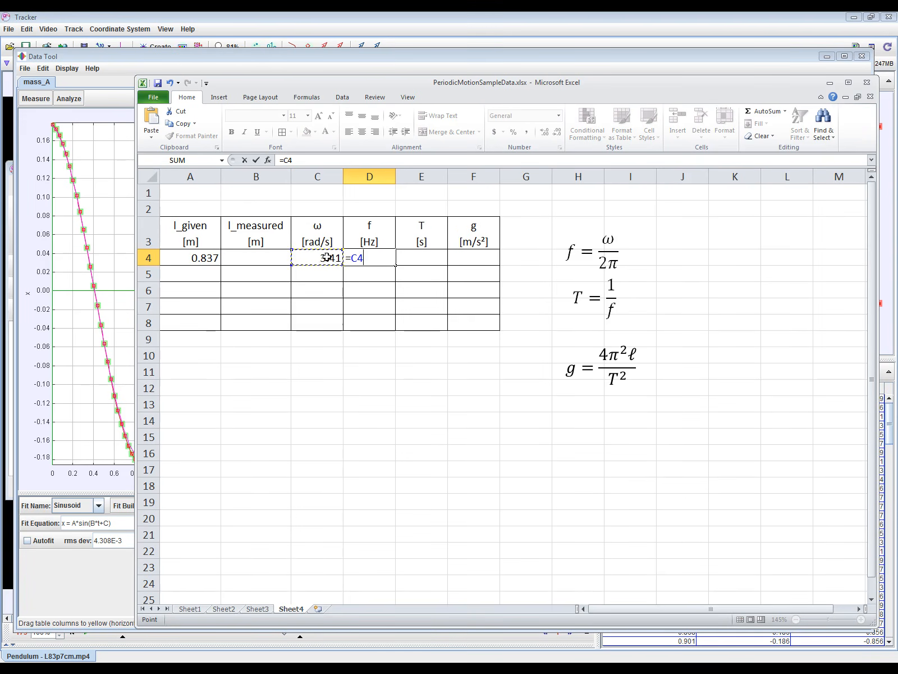
pyautogui.write('/(2*pi()')
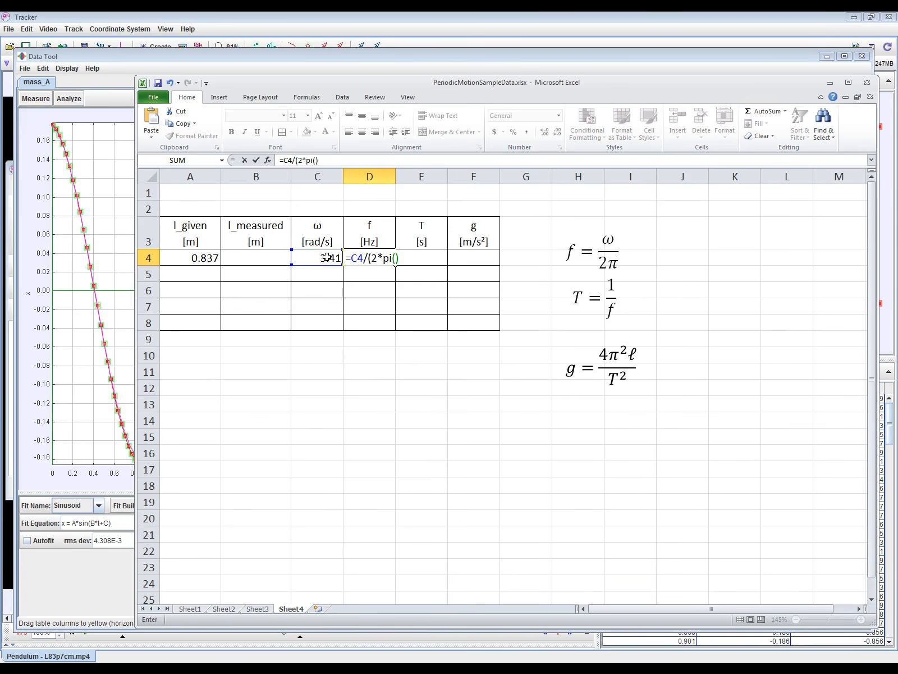
pyautogui.write(')')
pyautogui.press('Return')
# Calculate the period T in cell E4 as the reciprocal of the frequency with =1/D4.
pyautogui.click(418, 257)
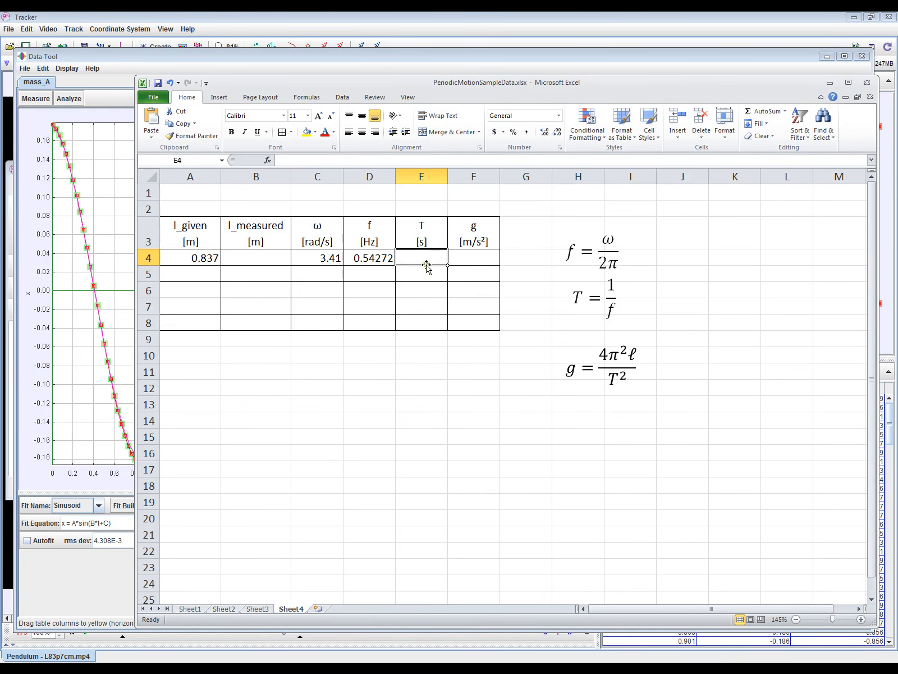
pyautogui.write('=')
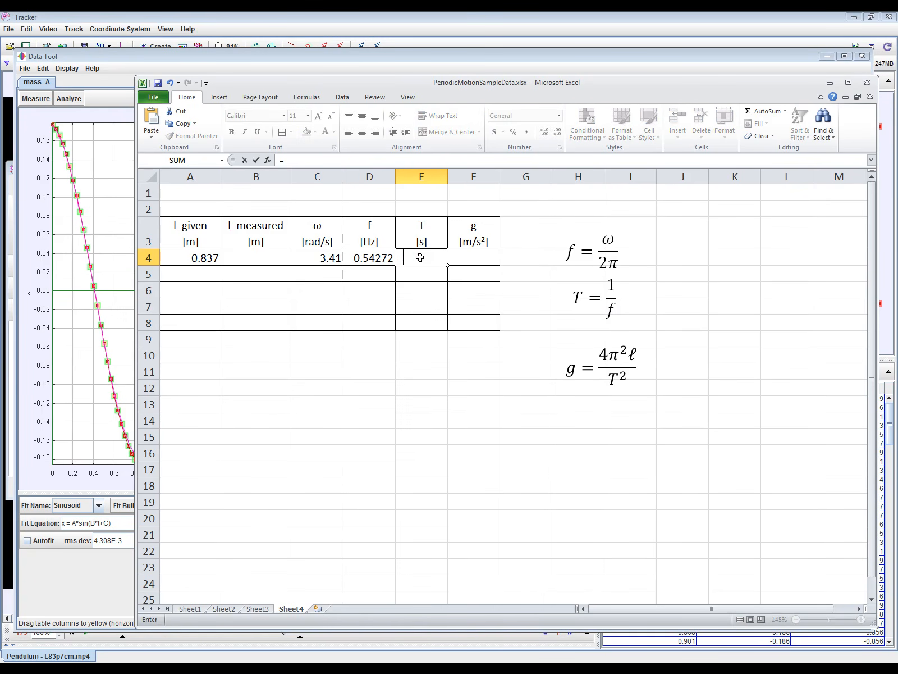
pyautogui.write('1/')
pyautogui.click(364, 258)
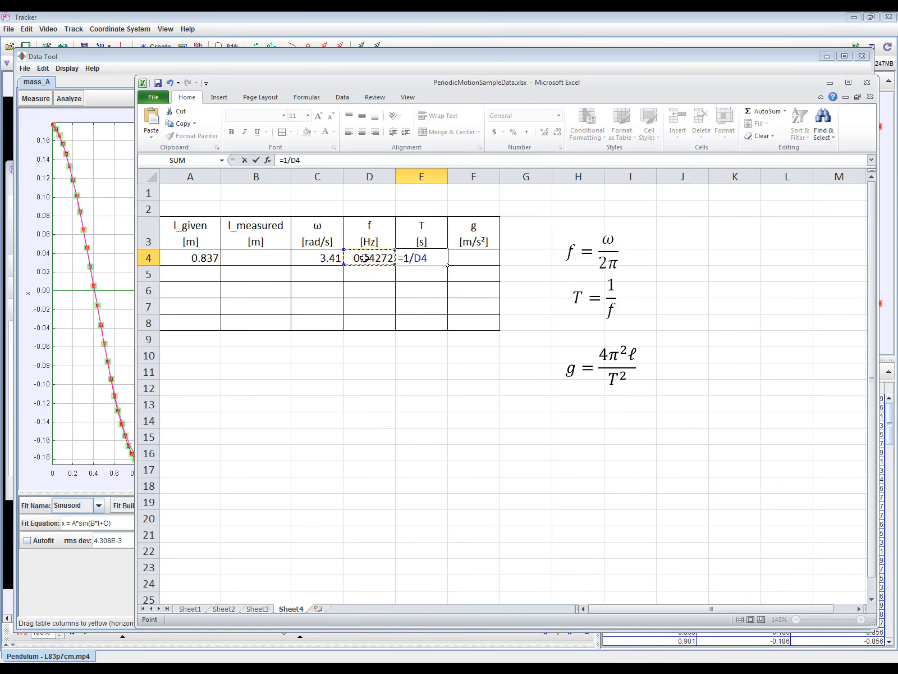
pyautogui.press('Return')
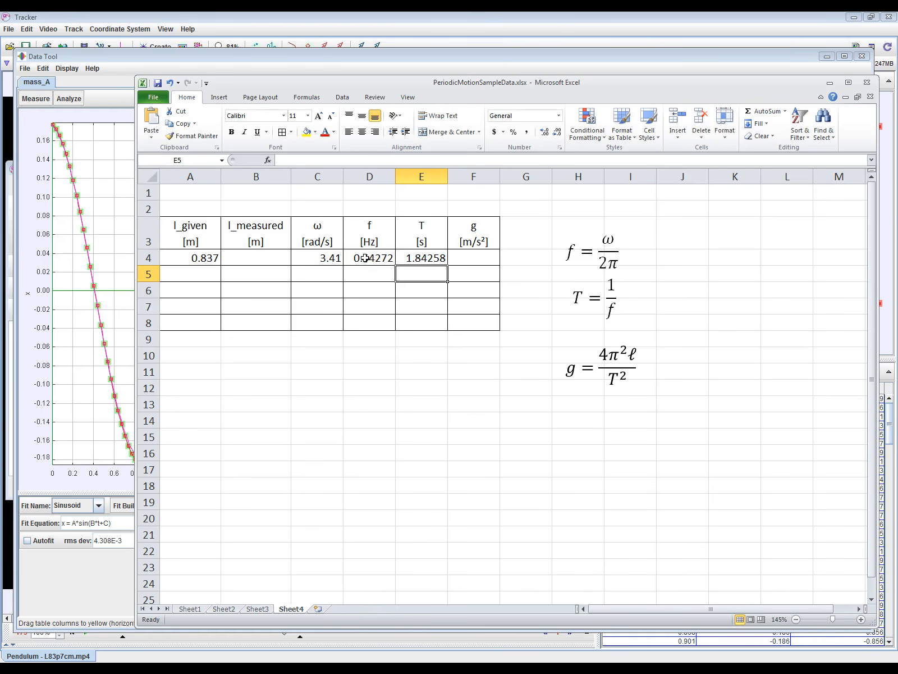
# Calculate g in cell F4 from the given length and the period with the formula =(4*pi()^2*A4)/E4^2.
pyautogui.click(478, 258)
pyautogui.write('=')
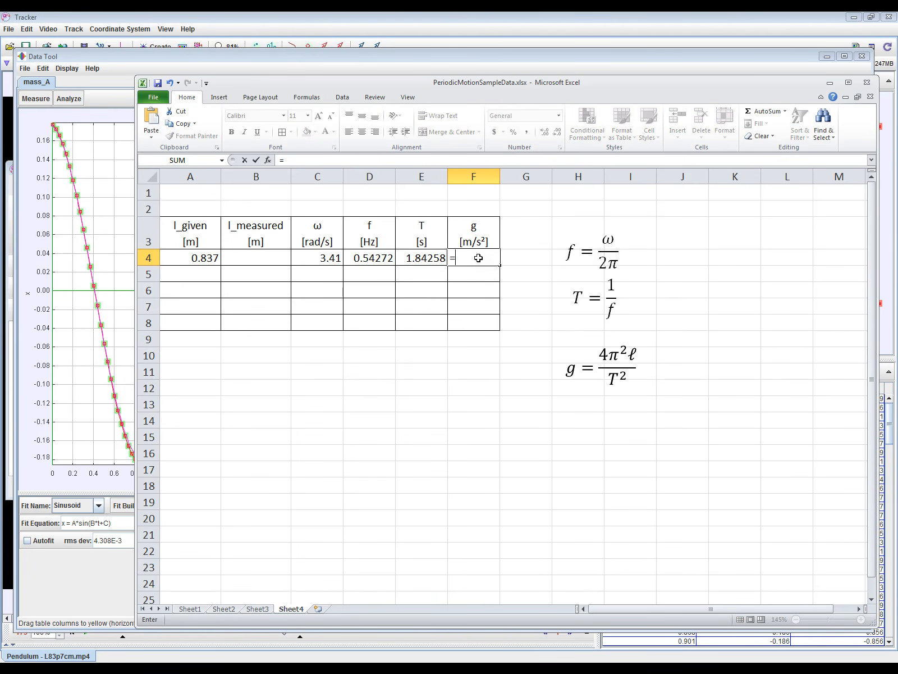
pyautogui.write('(4*pi')
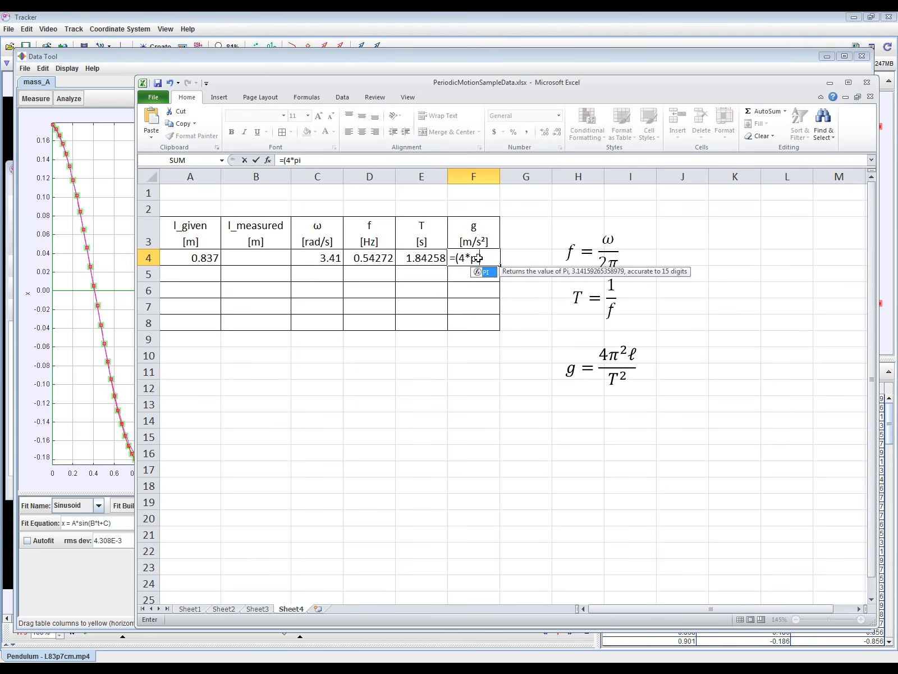
pyautogui.write('()^')
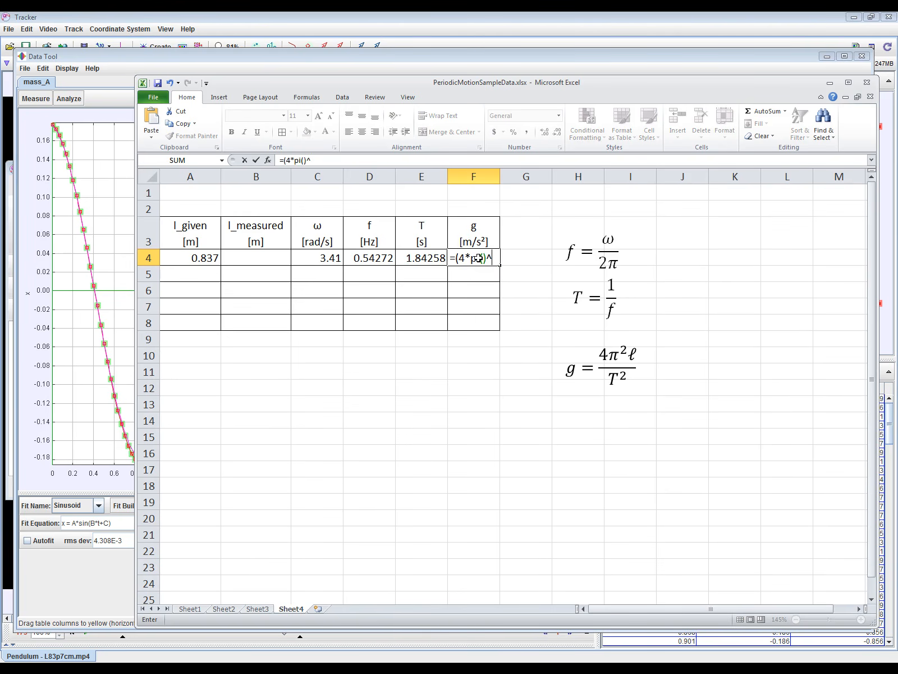
pyautogui.write('2*')
pyautogui.click(201, 257)
pyautogui.write(')/')
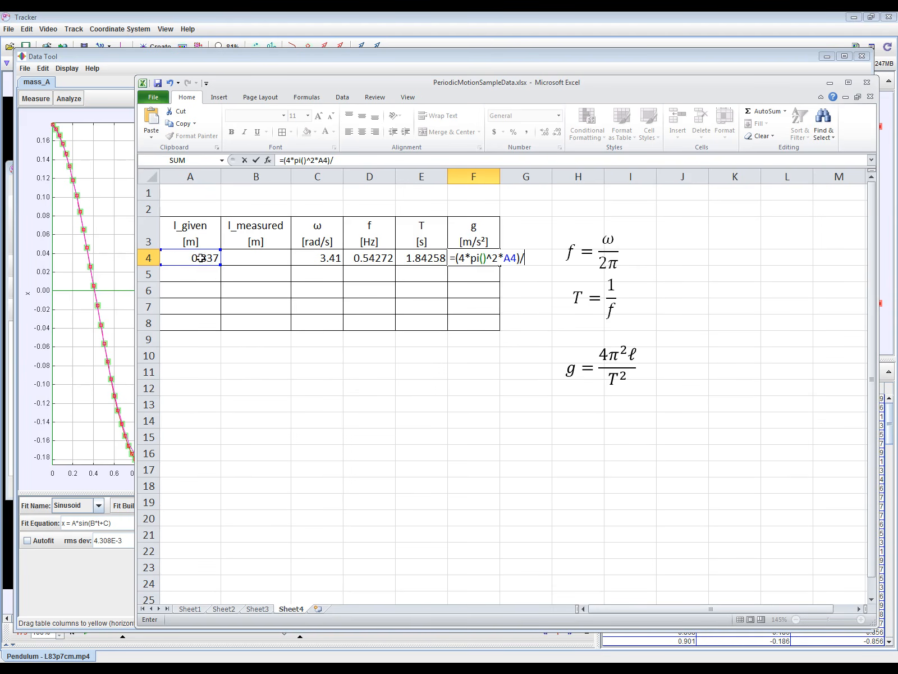
pyautogui.click(437, 258)
pyautogui.write('^2')
pyautogui.press('Return')
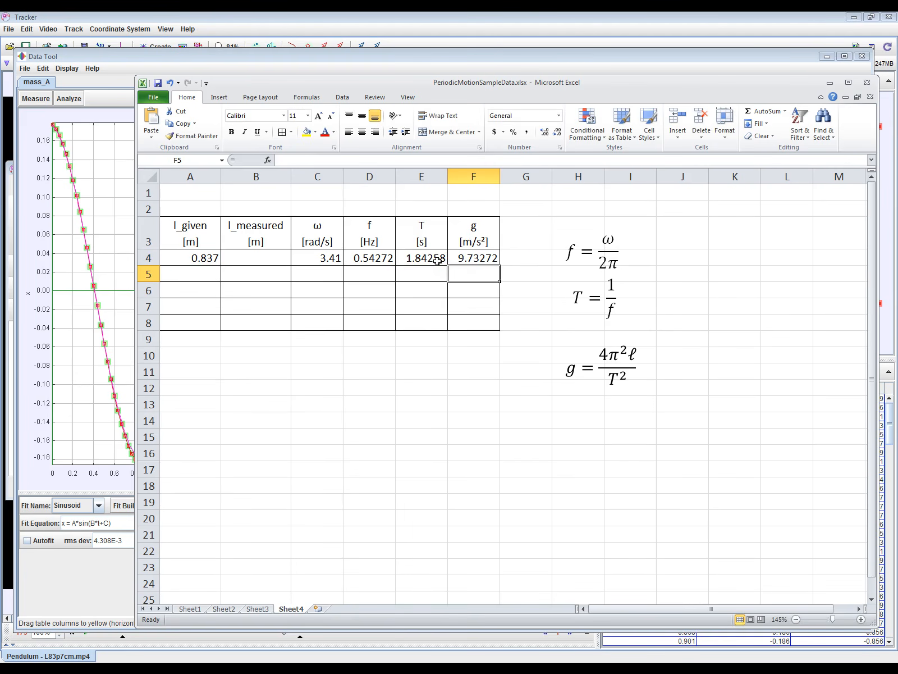